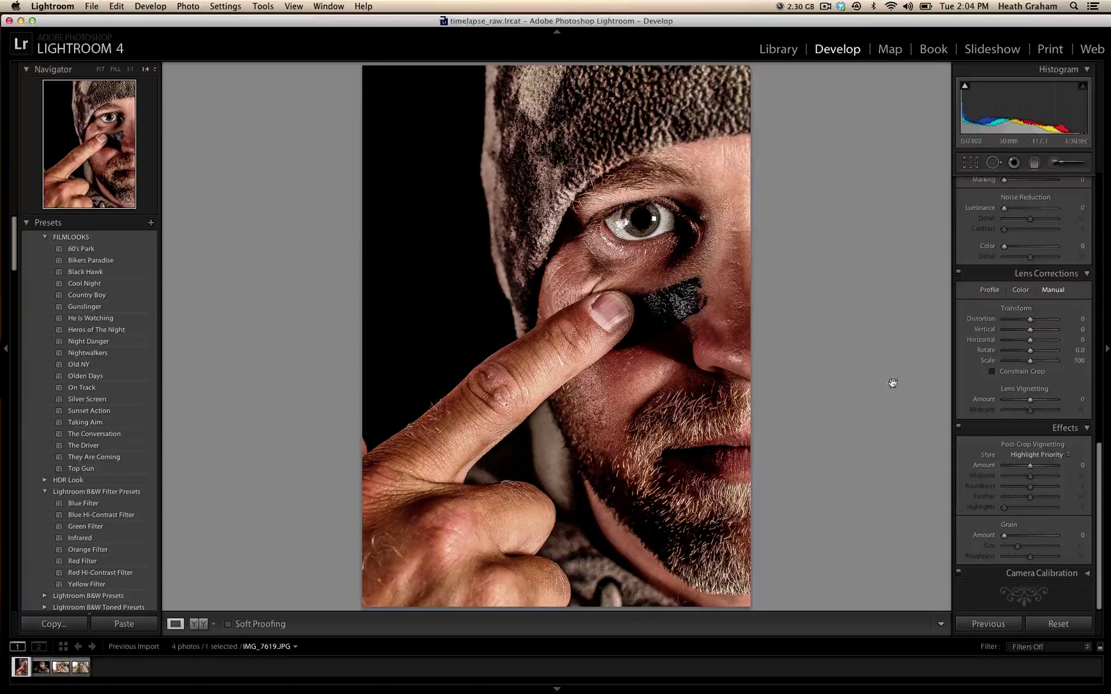
Reset all develop adjustments and the crop on IMG_7619.JPG.
left_click(1056, 623)
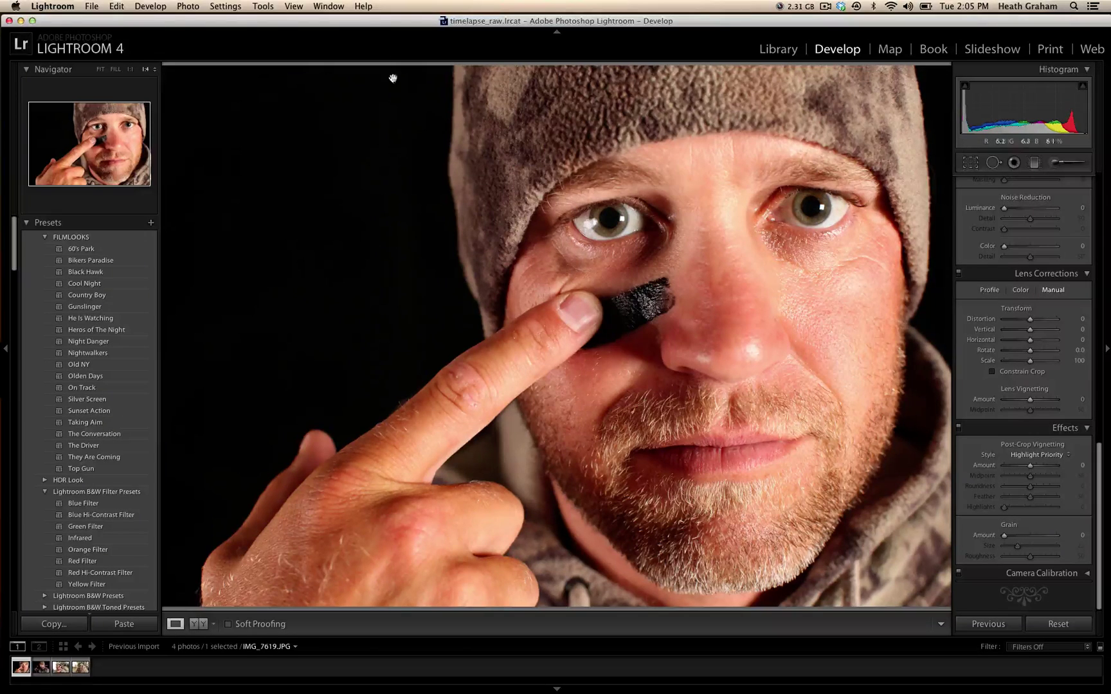
left_click_drag(359, 26, 357, 27)
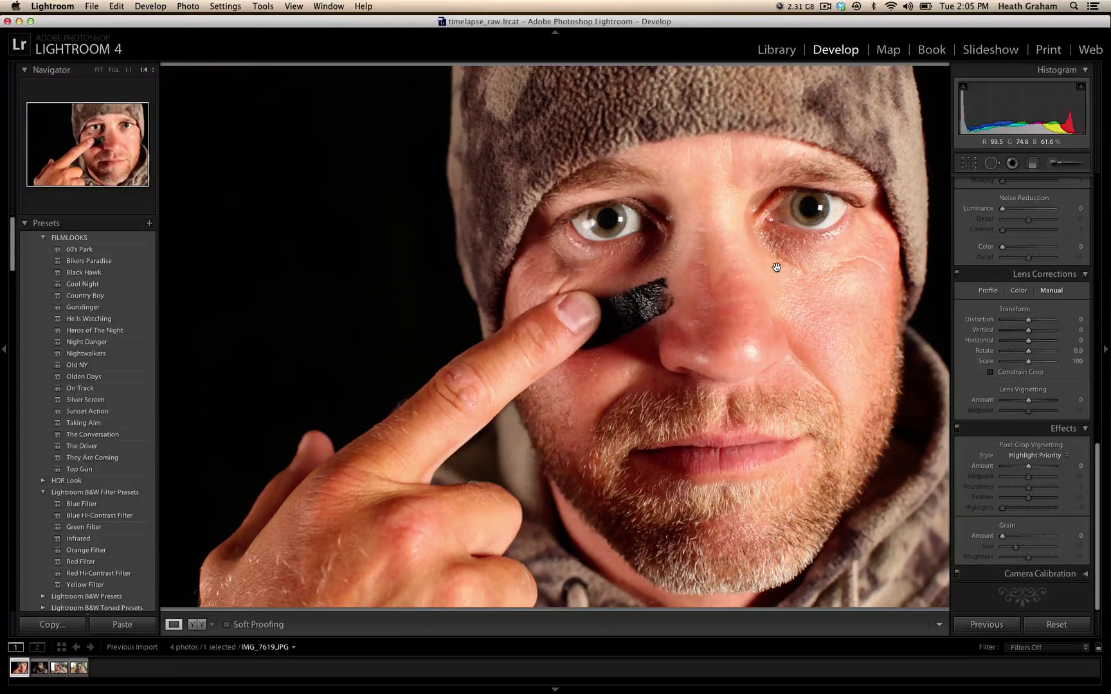
Set the photo's basic tone contrast to -5 and highlights to -17.
scroll(996, 277, "up", 5)
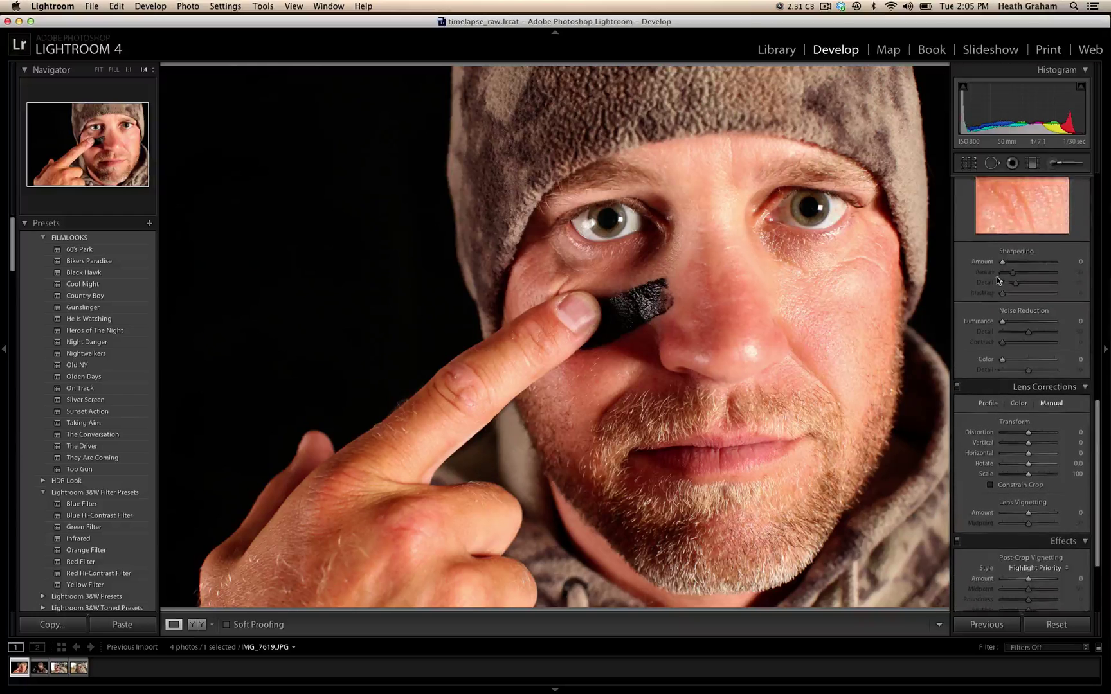
scroll(996, 277, "up", 3)
scroll(996, 277, "down", 3)
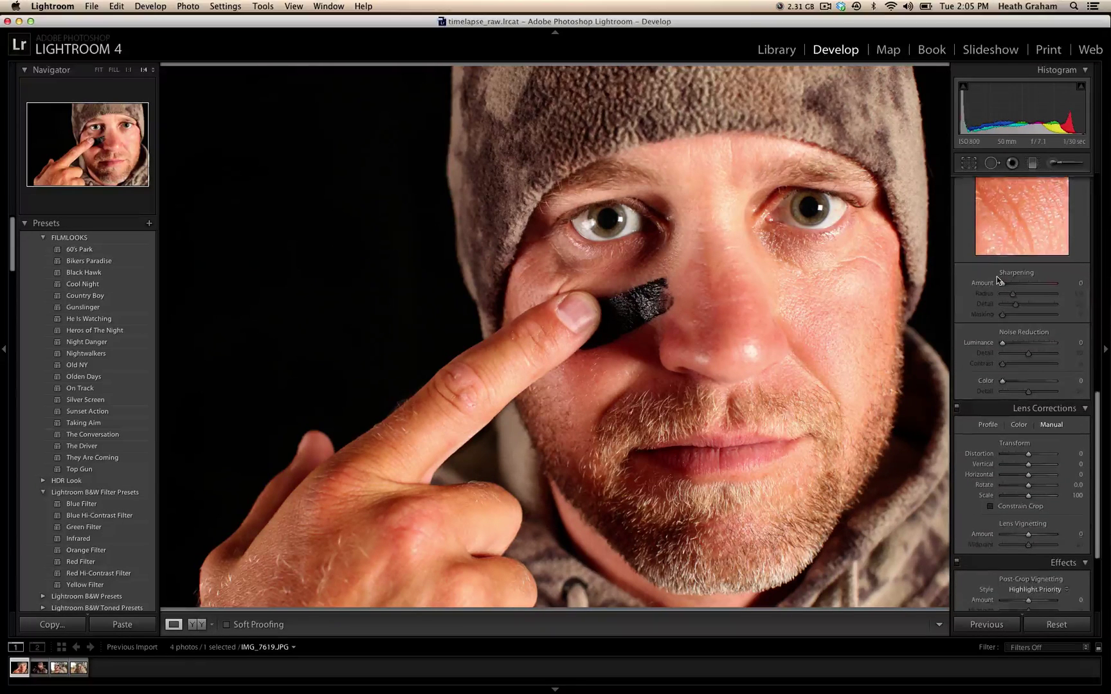
scroll(997, 277, "up", 10)
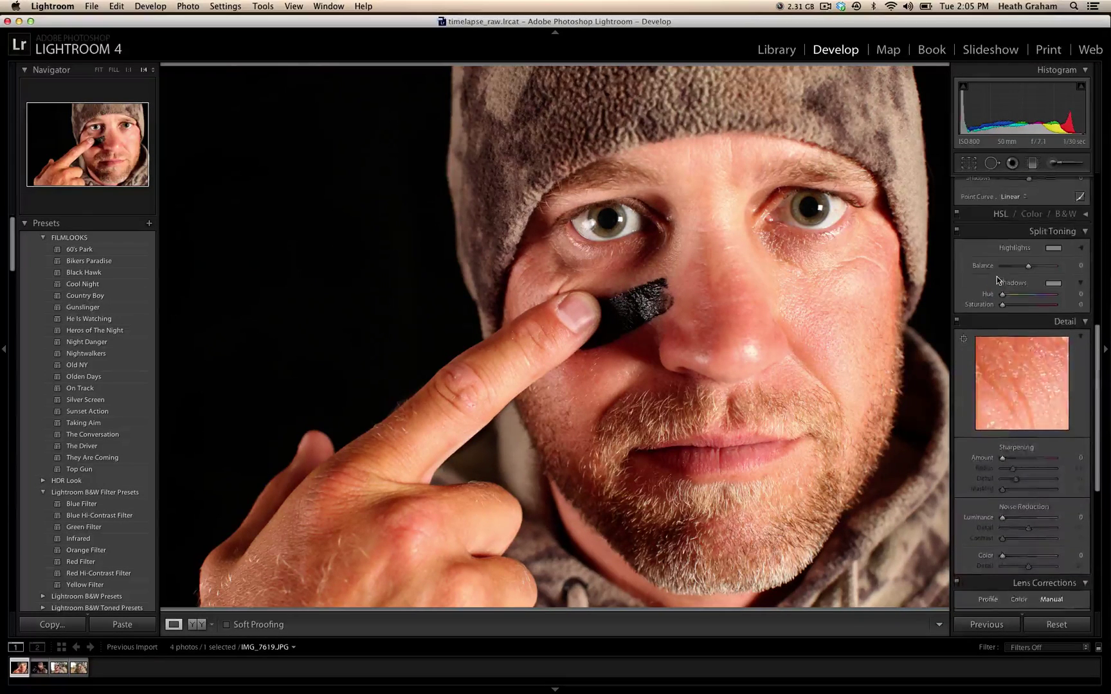
scroll(996, 277, "up", 3)
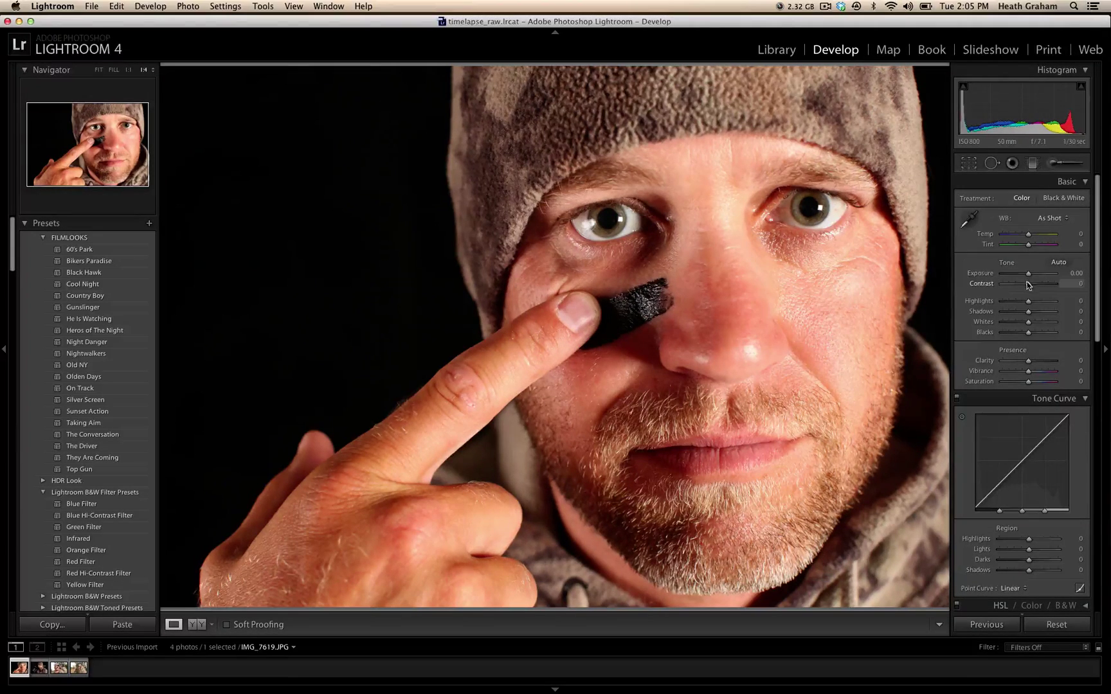
mouse_move(1027, 285)
left_mouse_down()
mouse_move(1057, 302)
mouse_move(996, 298)
mouse_move(1039, 298)
mouse_move(1027, 296)
left_mouse_up()
left_click_drag(1027, 296, 1027, 296)
mouse_move(1029, 300)
left_mouse_down()
mouse_move(1050, 303)
mouse_move(992, 301)
mouse_move(1025, 307)
left_mouse_up()
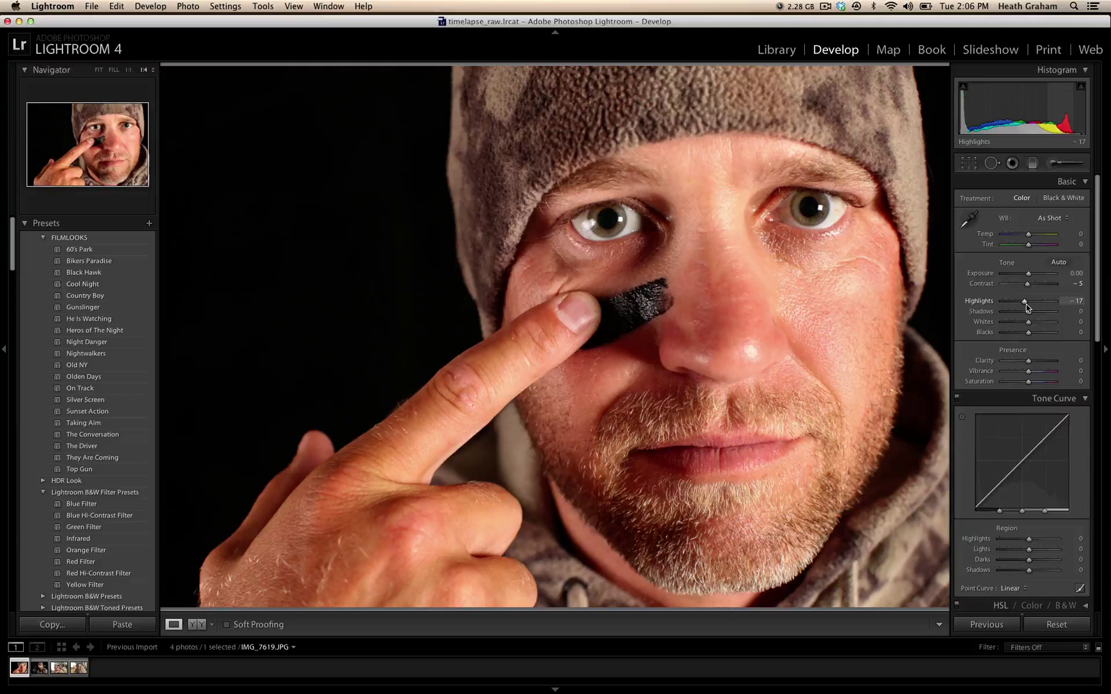
Set the basic tone shadows to -72 and whites to +5.
left_click_drag(1028, 313, 1009, 313)
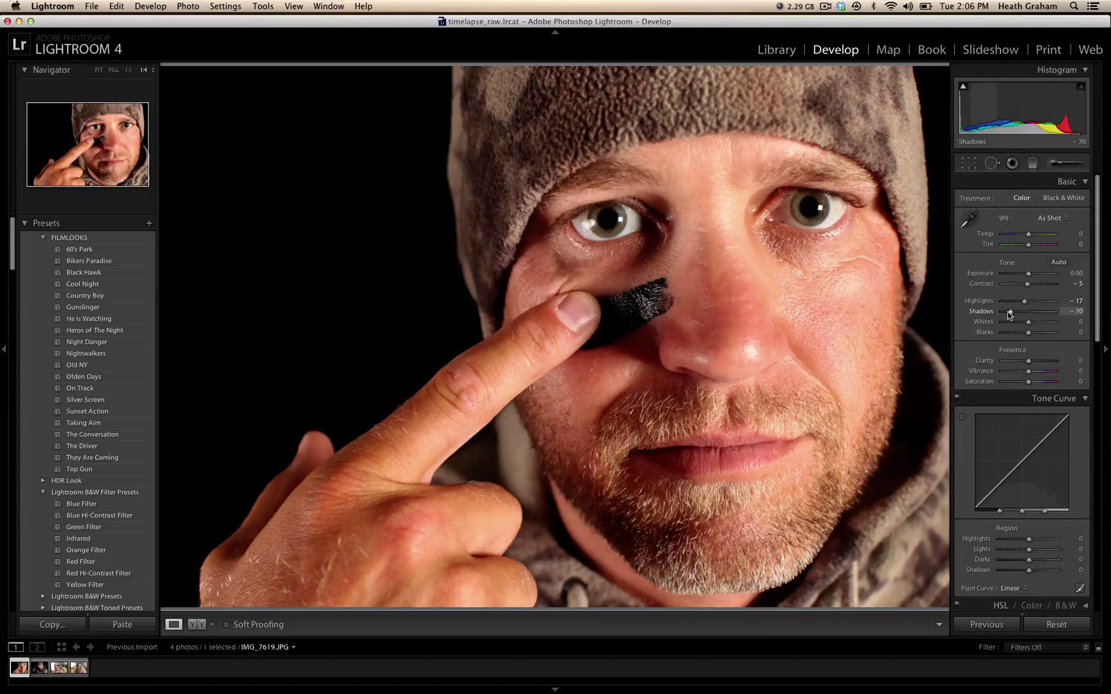
left_click_drag(1007, 311, 1010, 314)
left_click(1079, 314)
key("BackSpace")
type("-72")
key("Return")
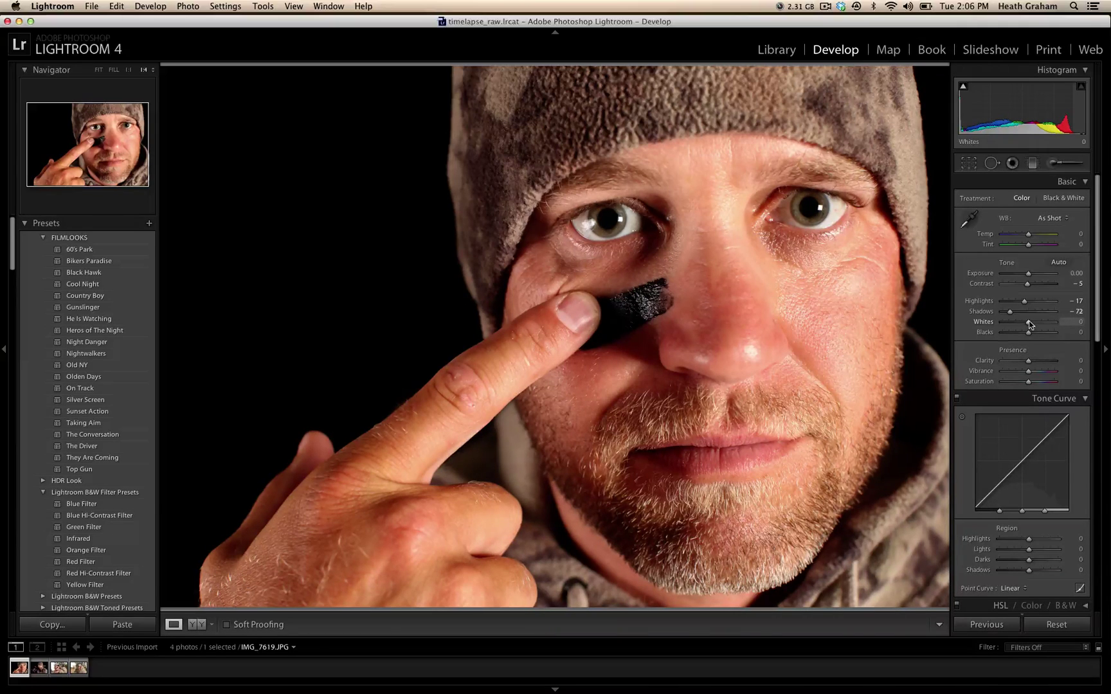
left_click_drag(1029, 321, 1031, 325)
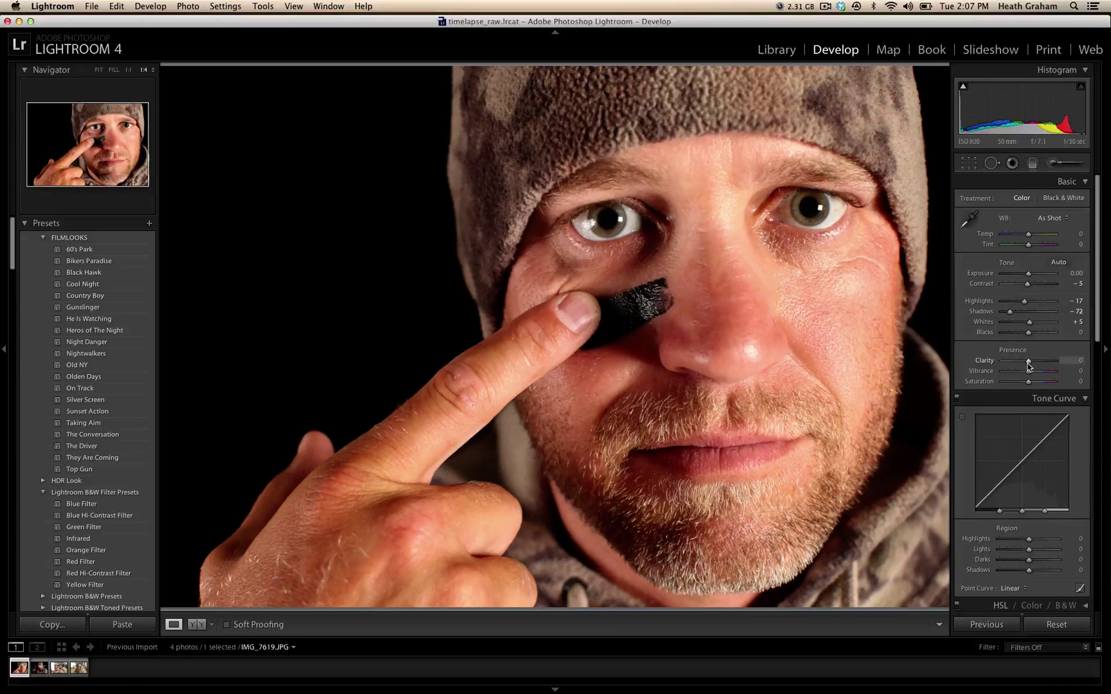
Adjust the photo's presence settings to clarity +100, vibrance -19 and saturation -6.
left_click_drag(1027, 365, 1010, 363)
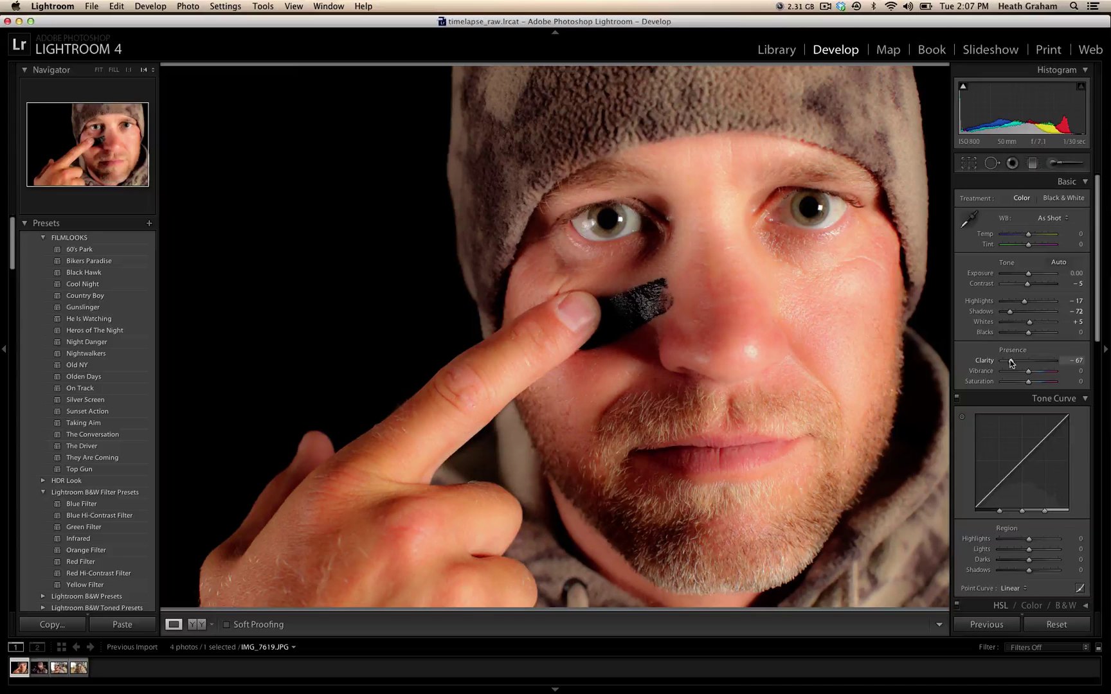
left_click_drag(1011, 363, 1089, 373)
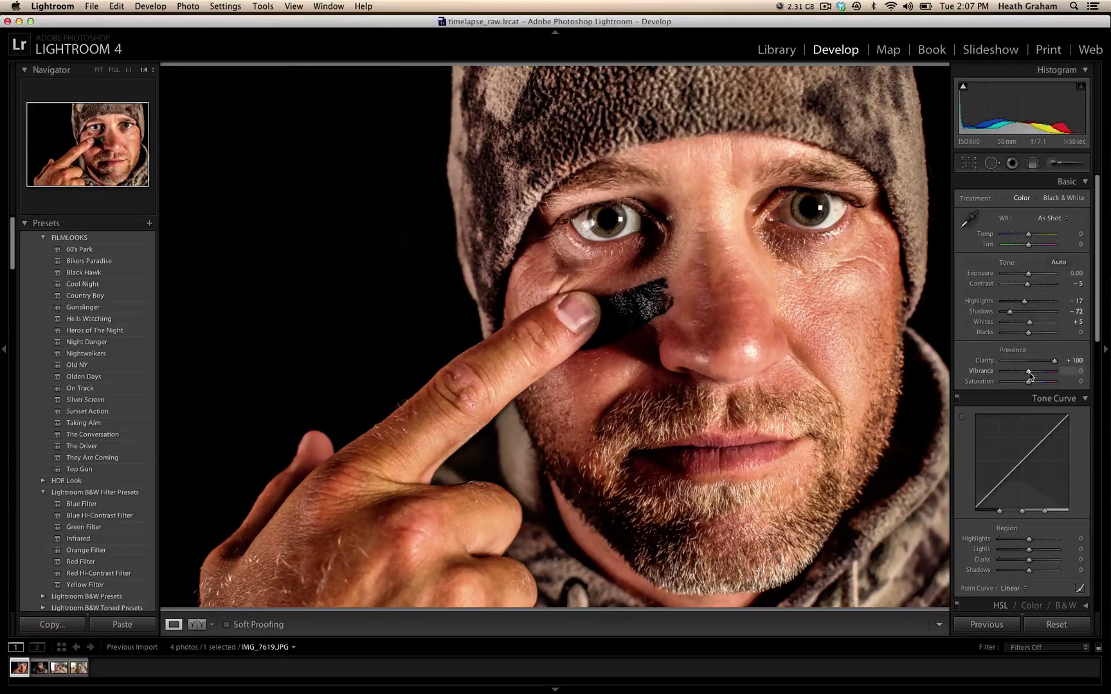
left_click_drag(1023, 372, 1022, 372)
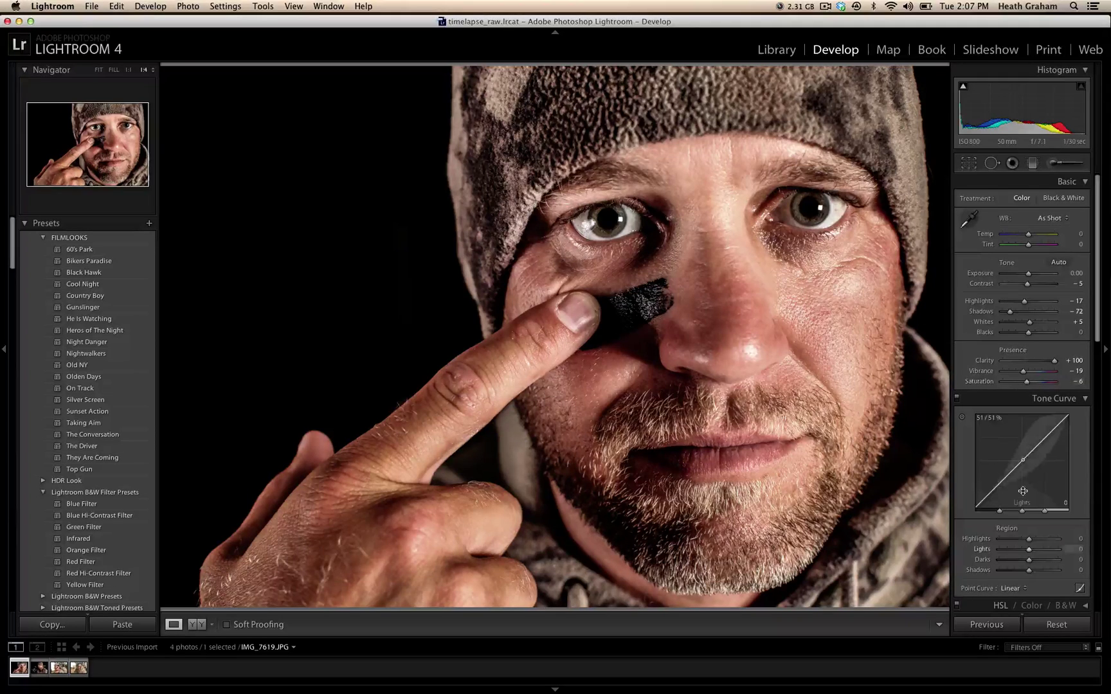
Lower the tone curve's darks to -5 and its shadows to -24.
scroll(1023, 450, "down", 2)
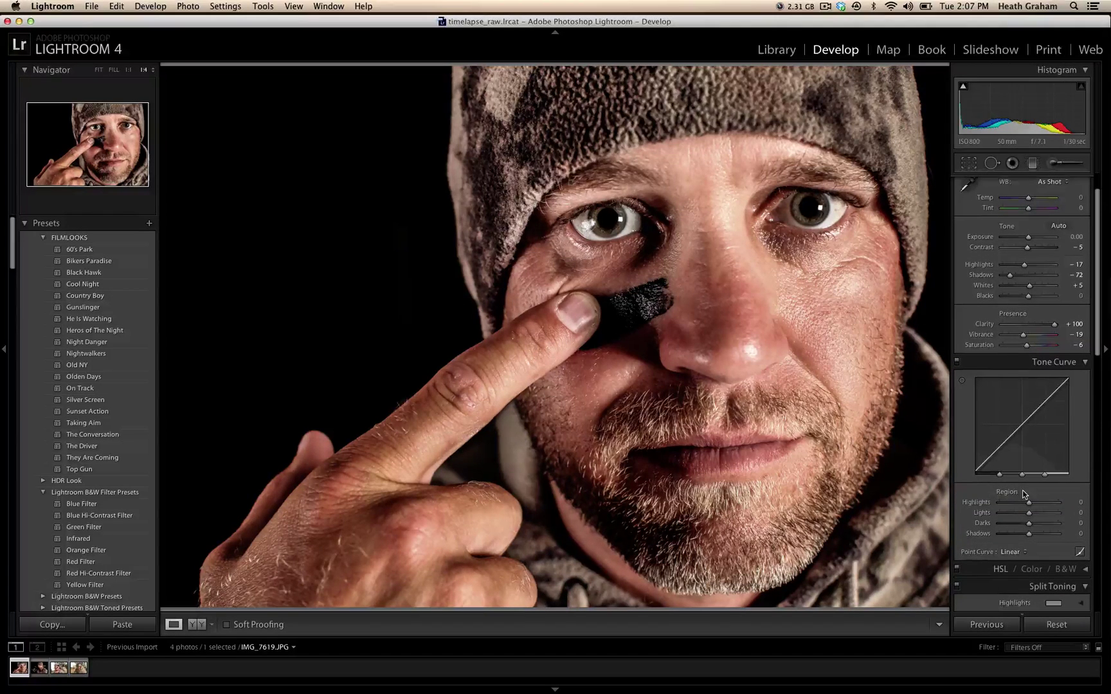
scroll(1025, 493, "down", 1)
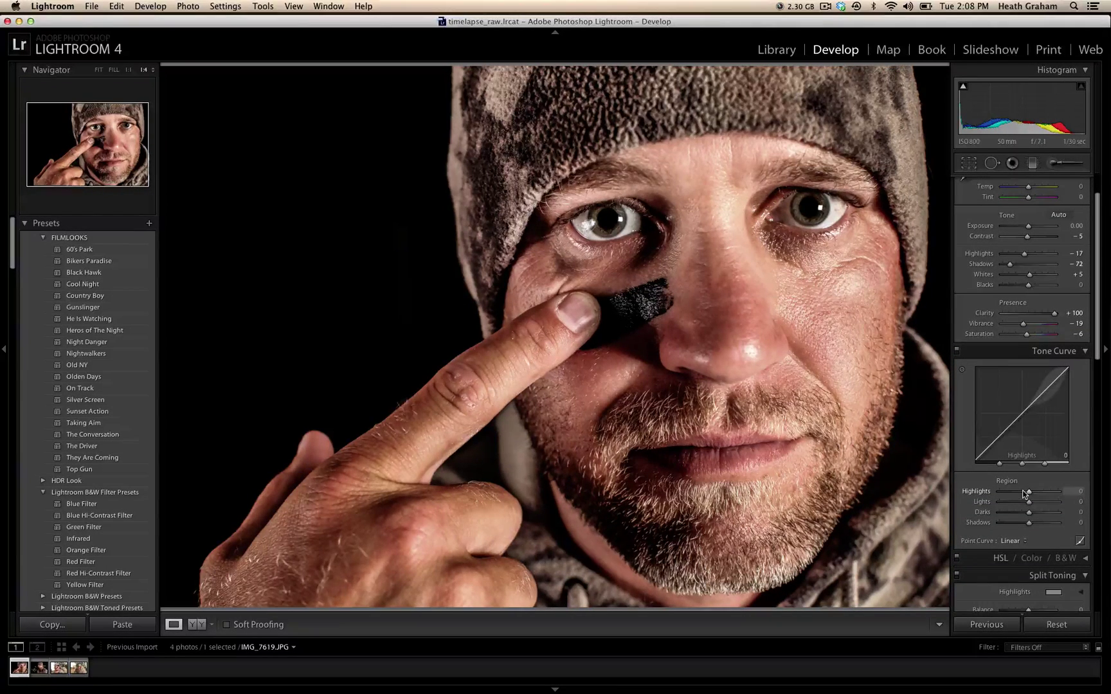
scroll(1024, 494, "down", 1)
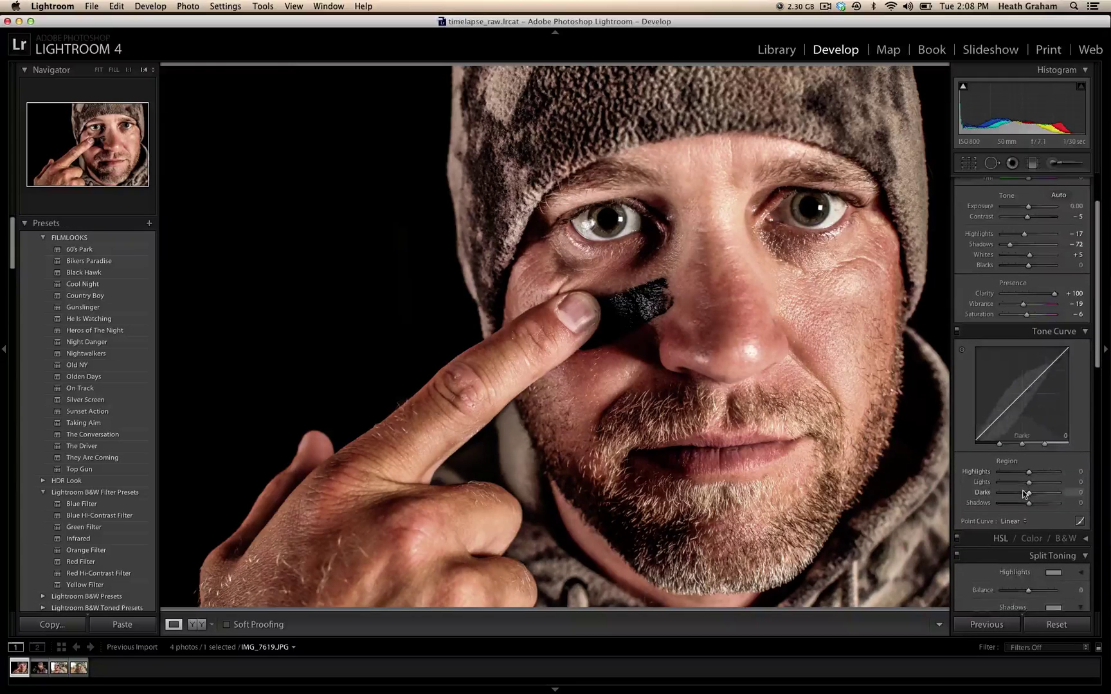
left_click(1024, 493)
left_click_drag(1025, 493, 1026, 494)
left_click_drag(1024, 493, 1025, 493)
scroll(1029, 504, "down", 2)
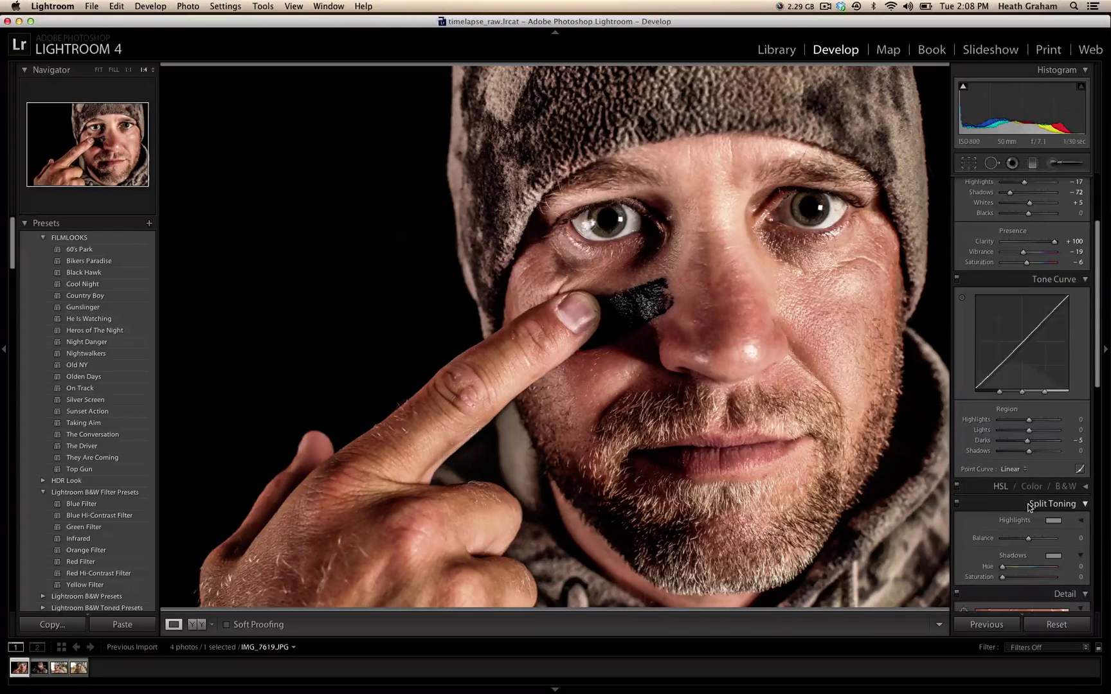
left_click_drag(1028, 451, 1019, 451)
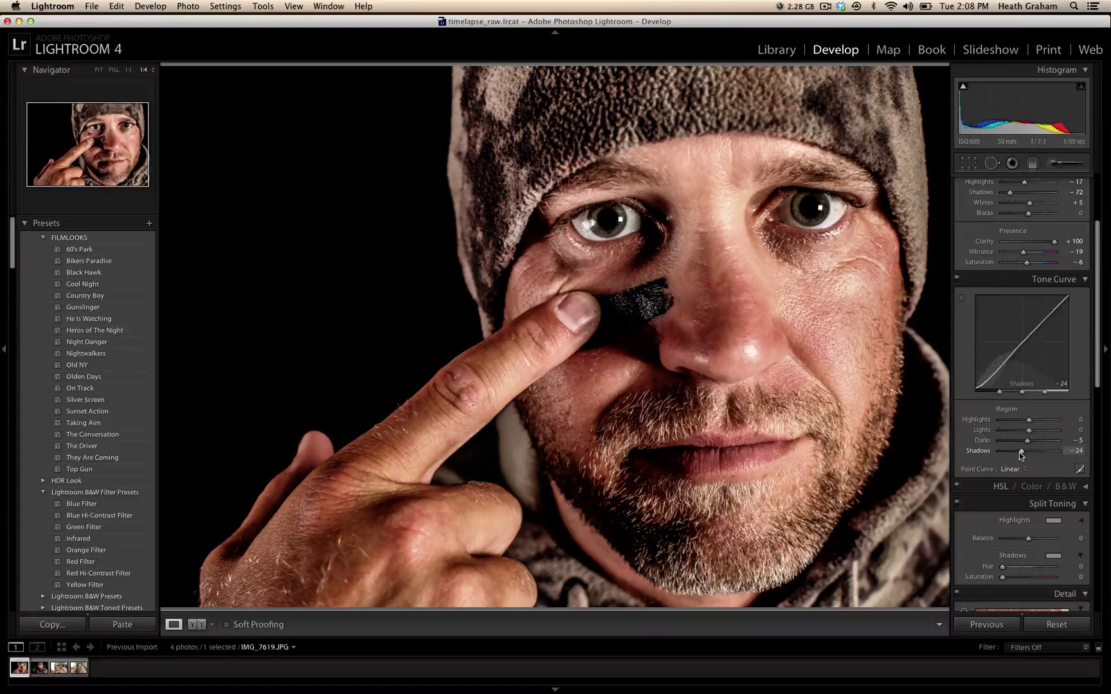
Set the sharpening amount to 150 and radius to 3.0, keeping masking at 0.
scroll(1021, 454, "down", 5)
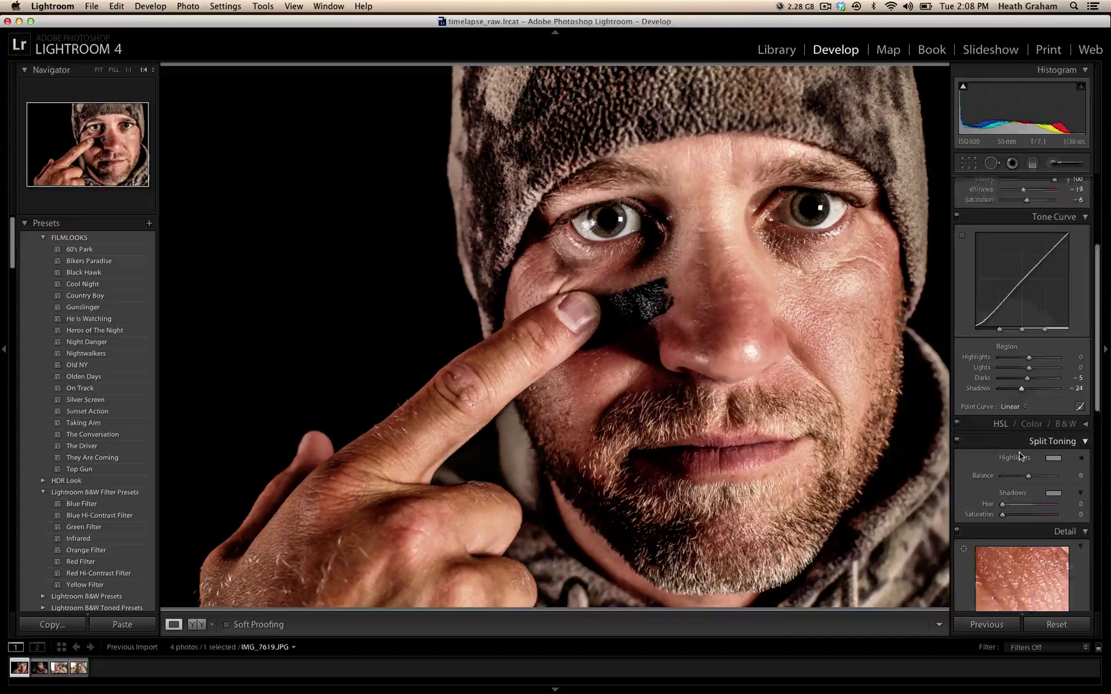
scroll(1018, 452, "down", 4)
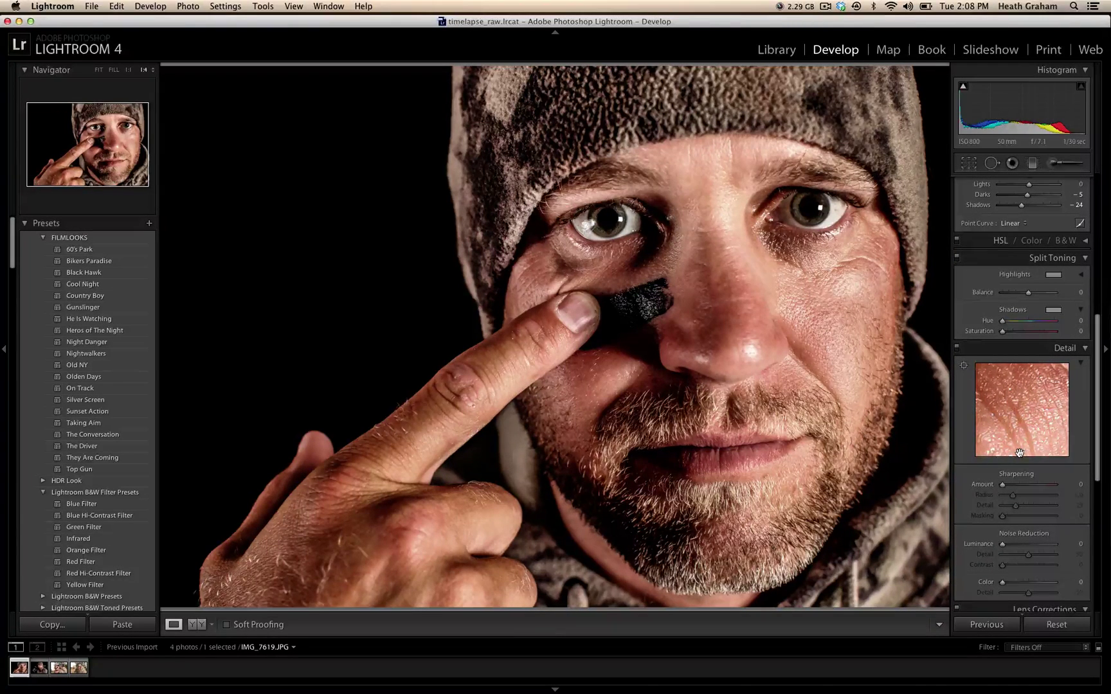
scroll(1019, 452, "up", 2)
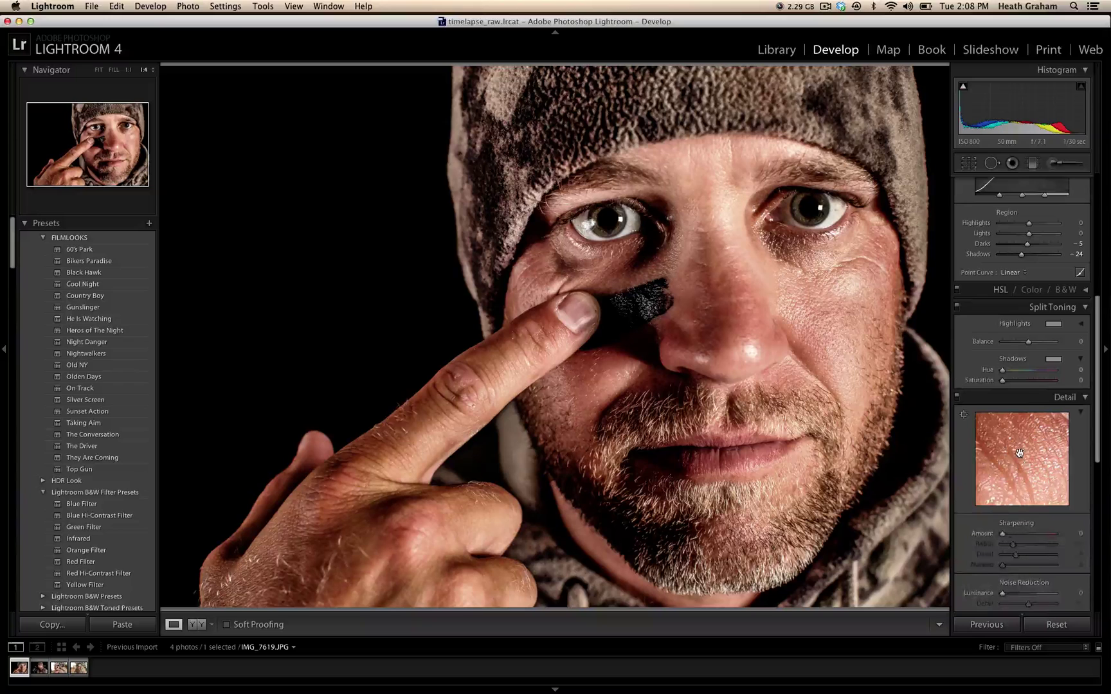
scroll(1023, 408, "down", 3)
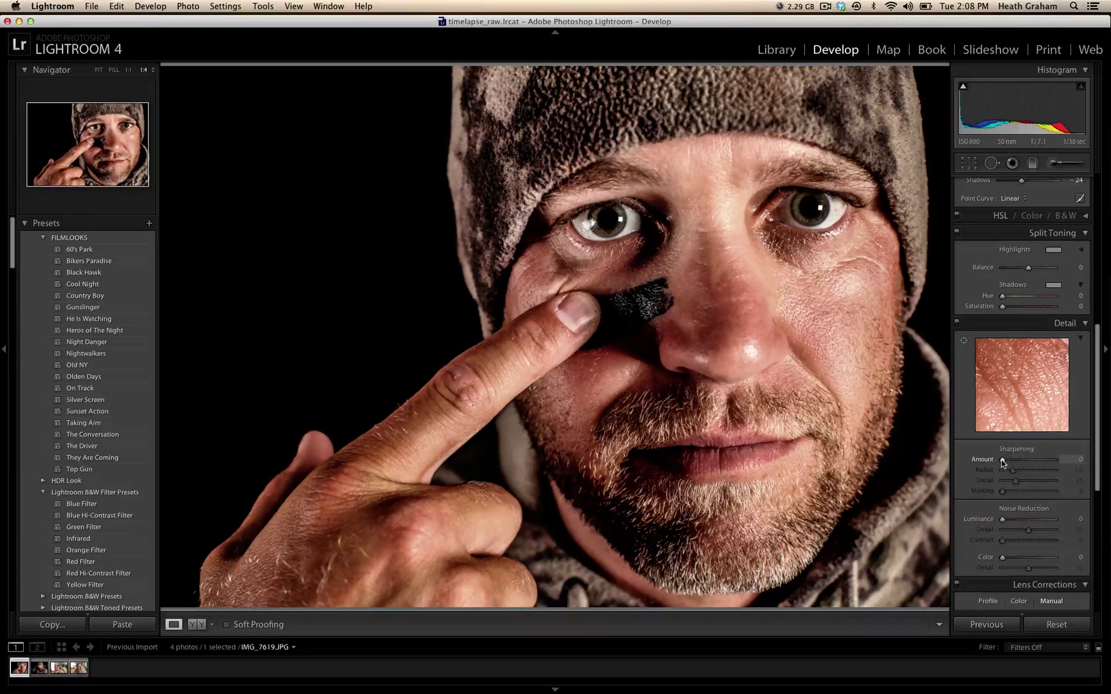
left_click_drag(1002, 462, 1070, 466)
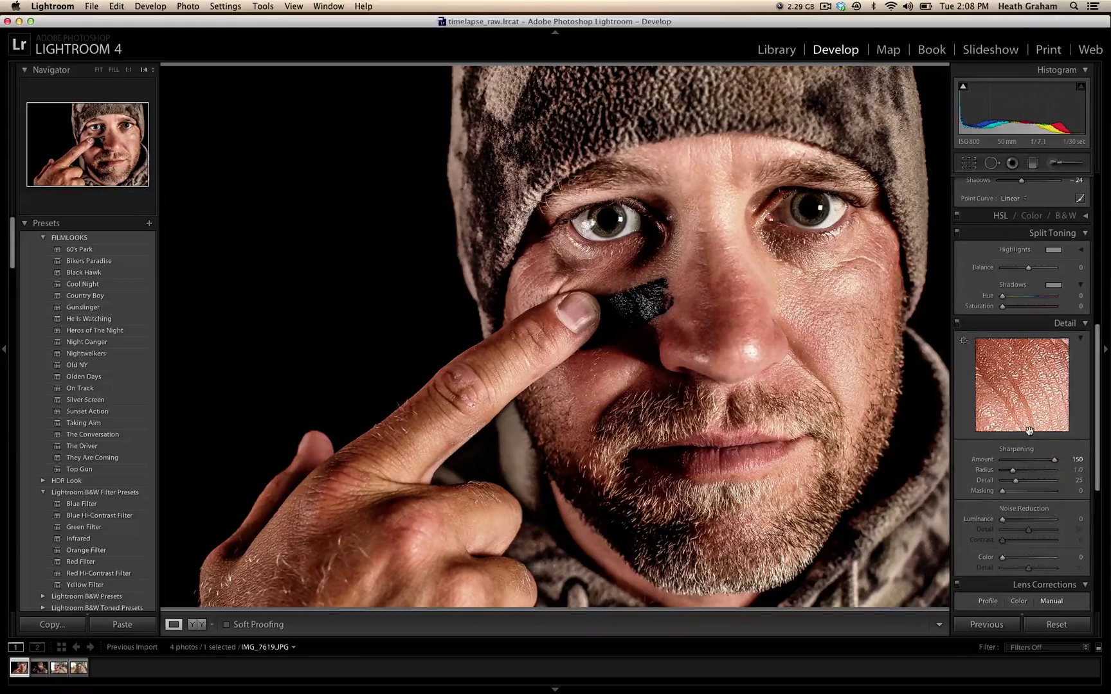
scroll(1029, 431, "down", 2)
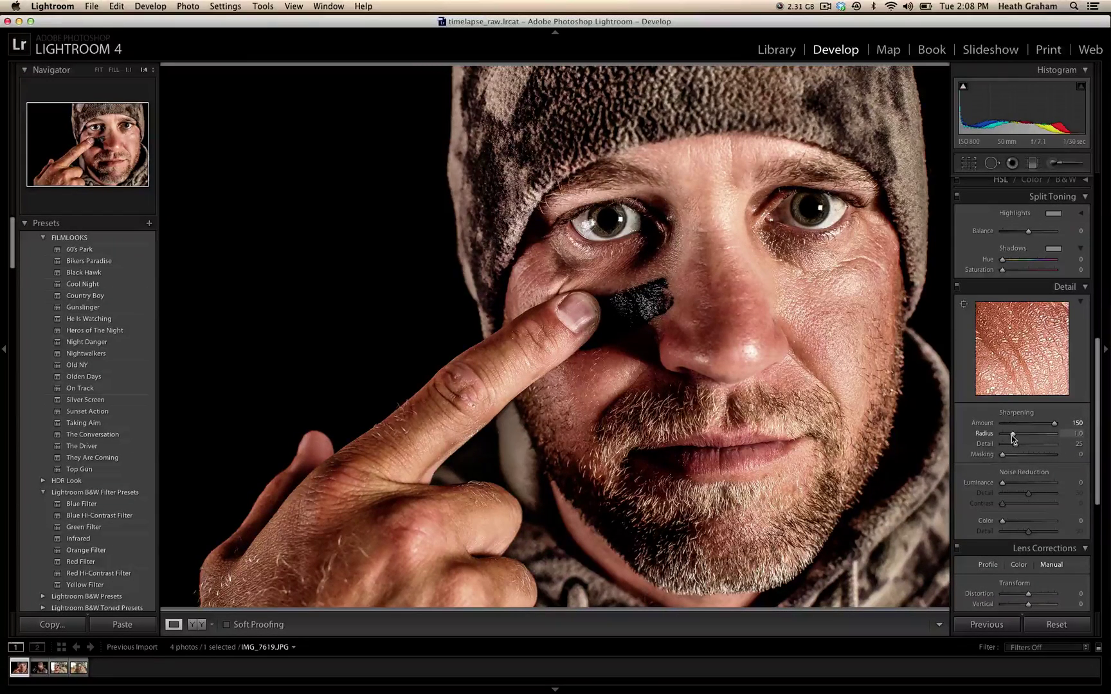
left_click_drag(1013, 435, 1059, 441)
scroll(1041, 455, "down", 1)
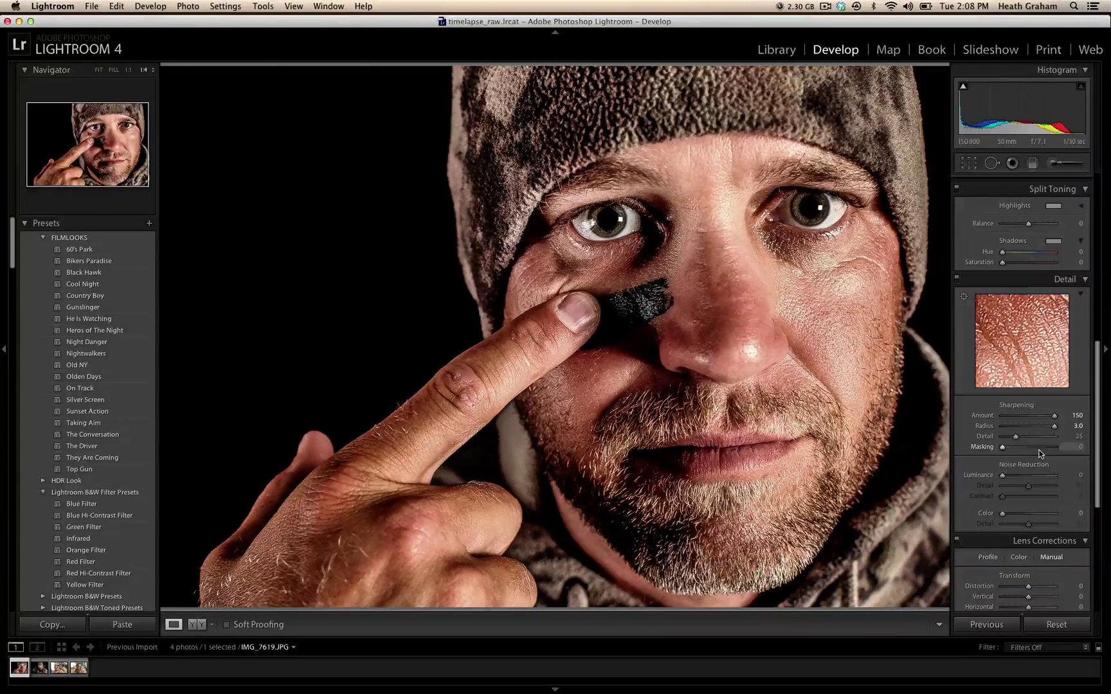
left_click(1039, 448)
double_click(988, 448)
Set the luminance noise reduction to 2.
scroll(1042, 431, "down", 4)
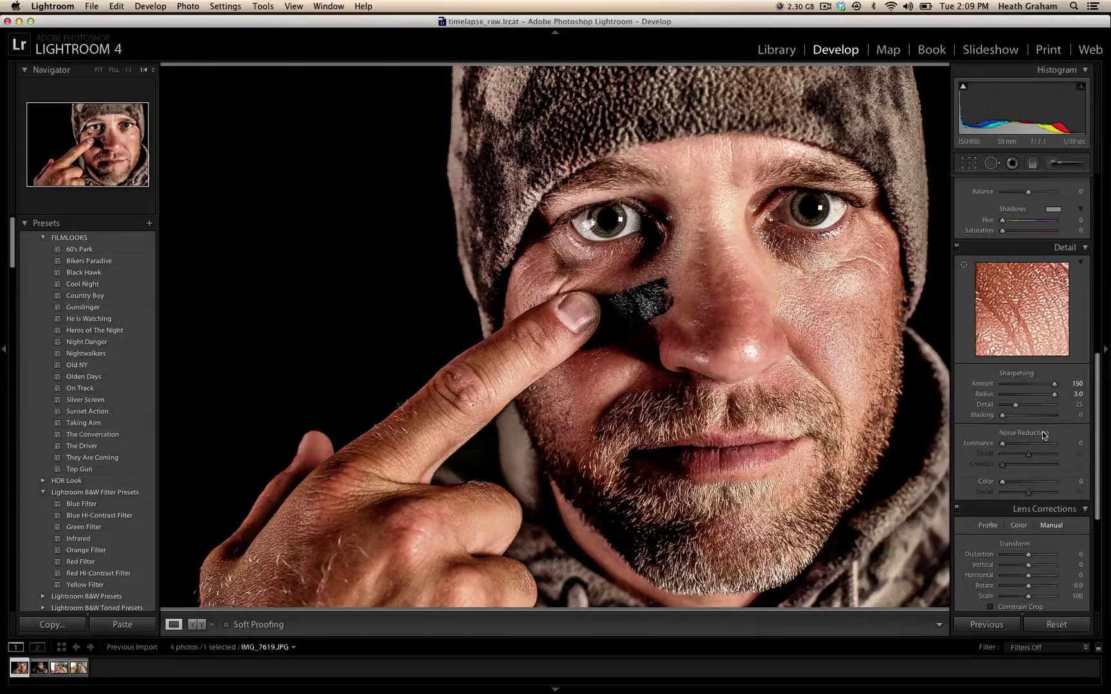
scroll(1042, 431, "down", 1)
scroll(1042, 431, "down", 1)
scroll(1042, 431, "down", 1)
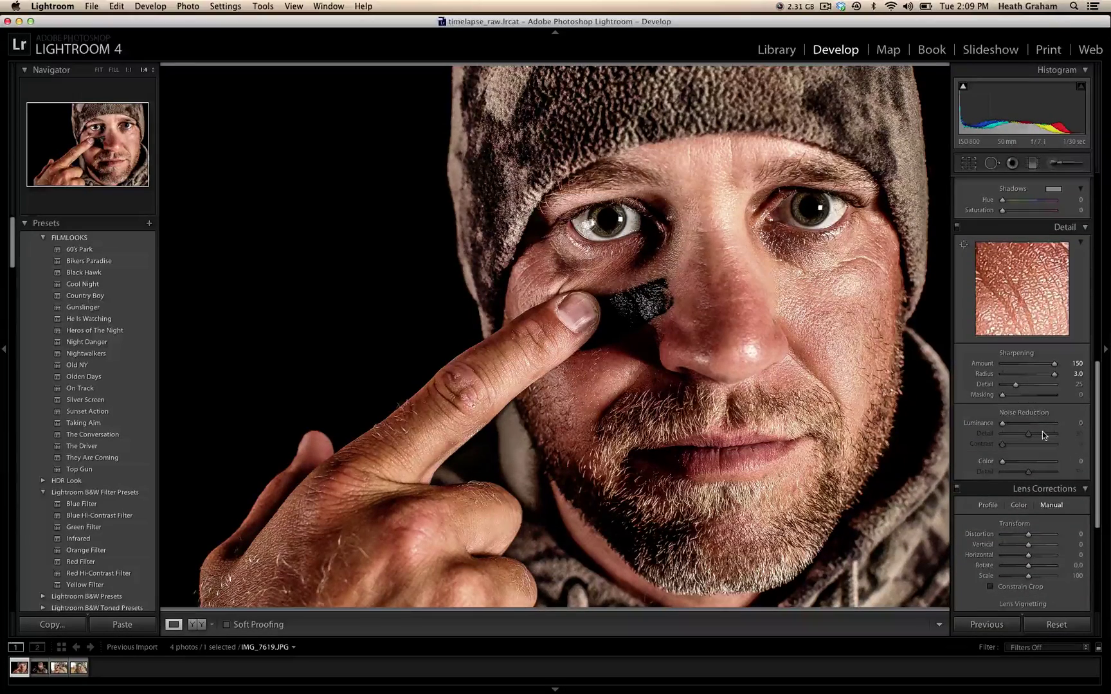
left_click_drag(1002, 424, 1004, 426)
scroll(1023, 456, "down", 5)
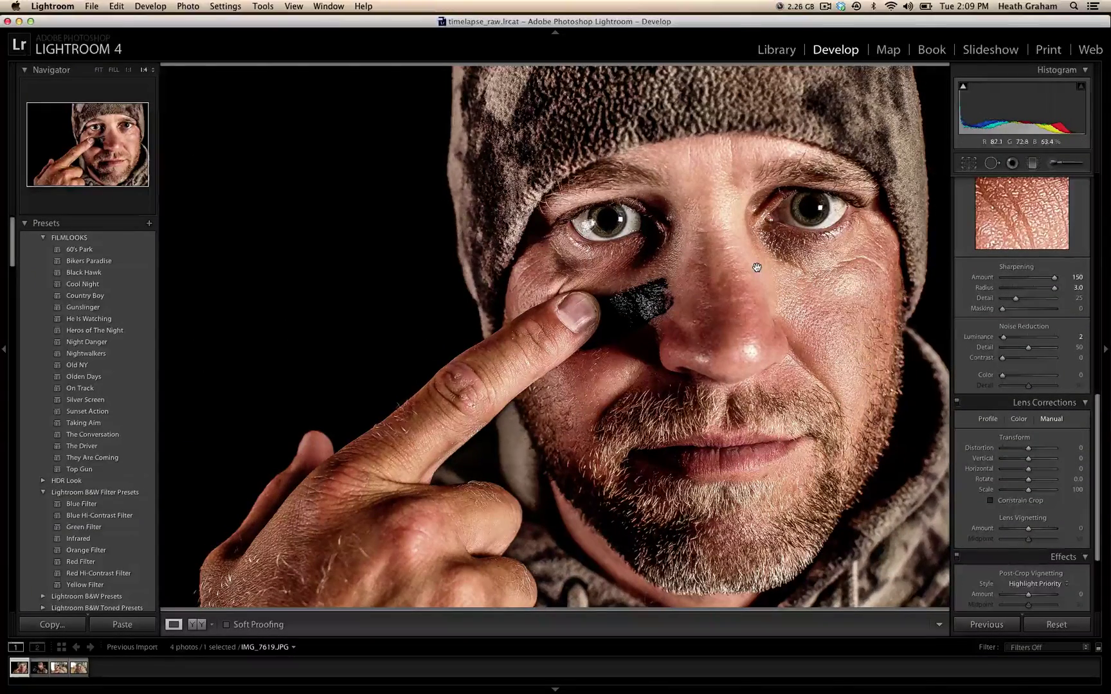
Crop the photo from both sides to a portrait frame showing the pointing hand and half of the face.
left_click(969, 163)
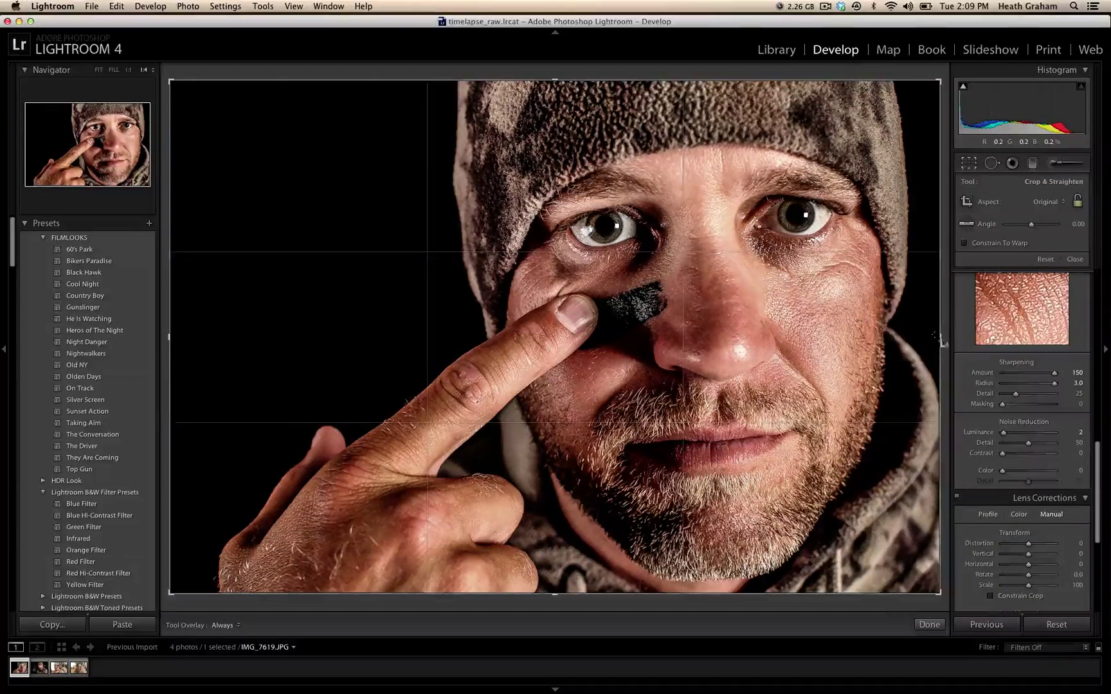
left_click_drag(938, 334, 781, 331)
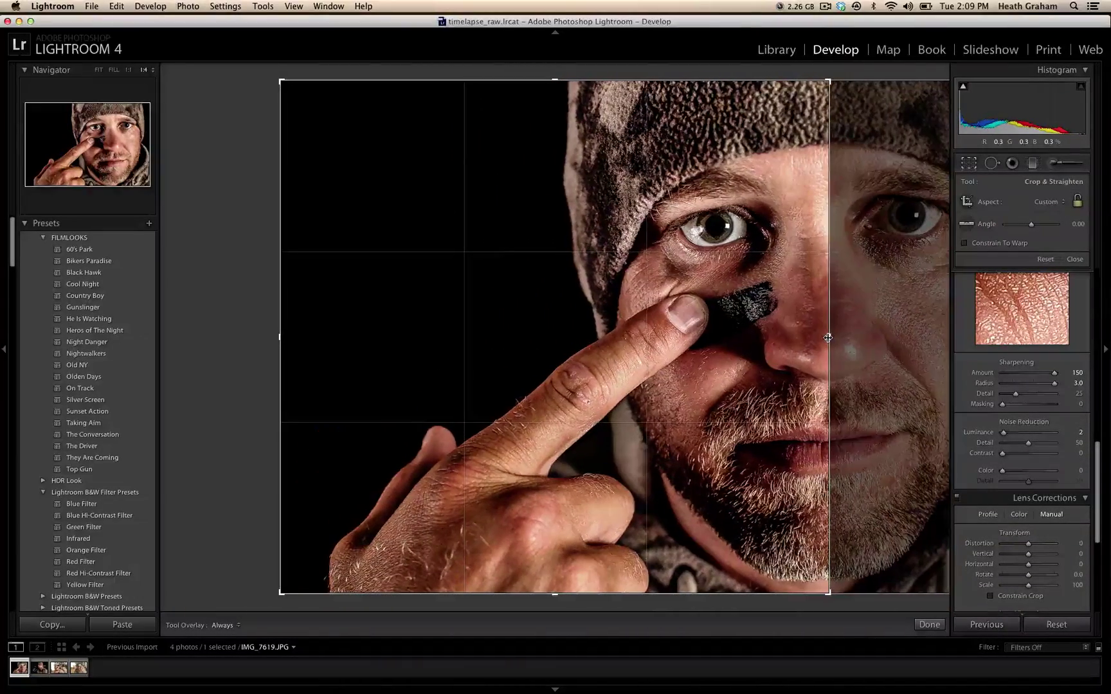
left_click_drag(279, 339, 368, 346)
key("Return")
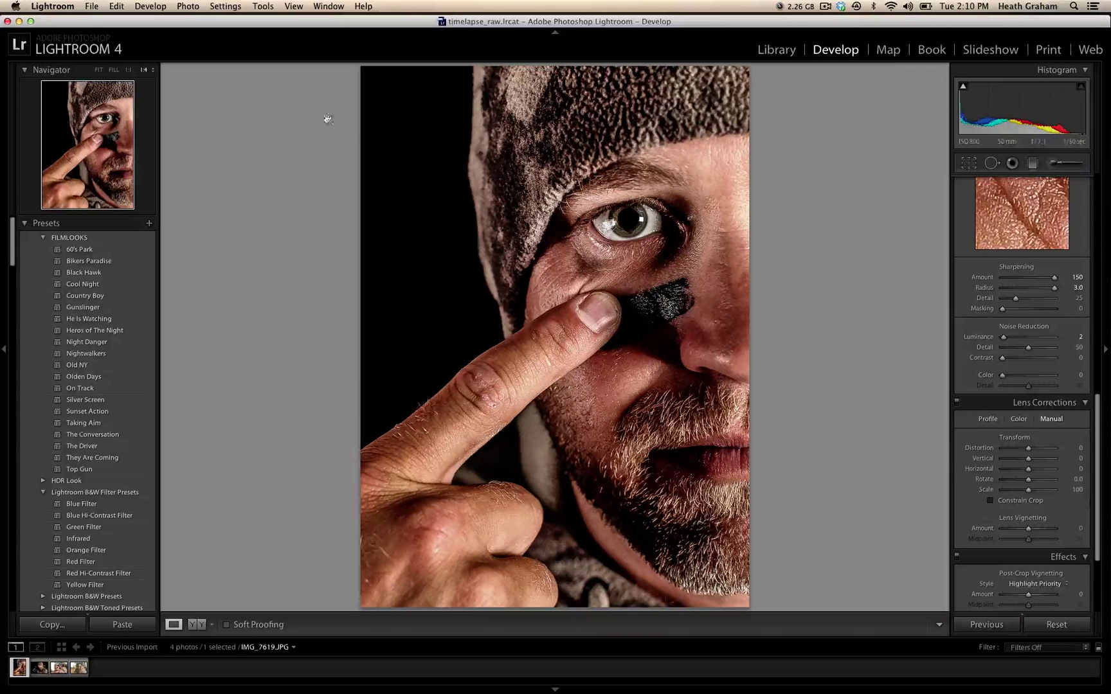
Save the photo's develop settings as a new preset called GreatWhite in the User Presets folder.
left_click(155, 7)
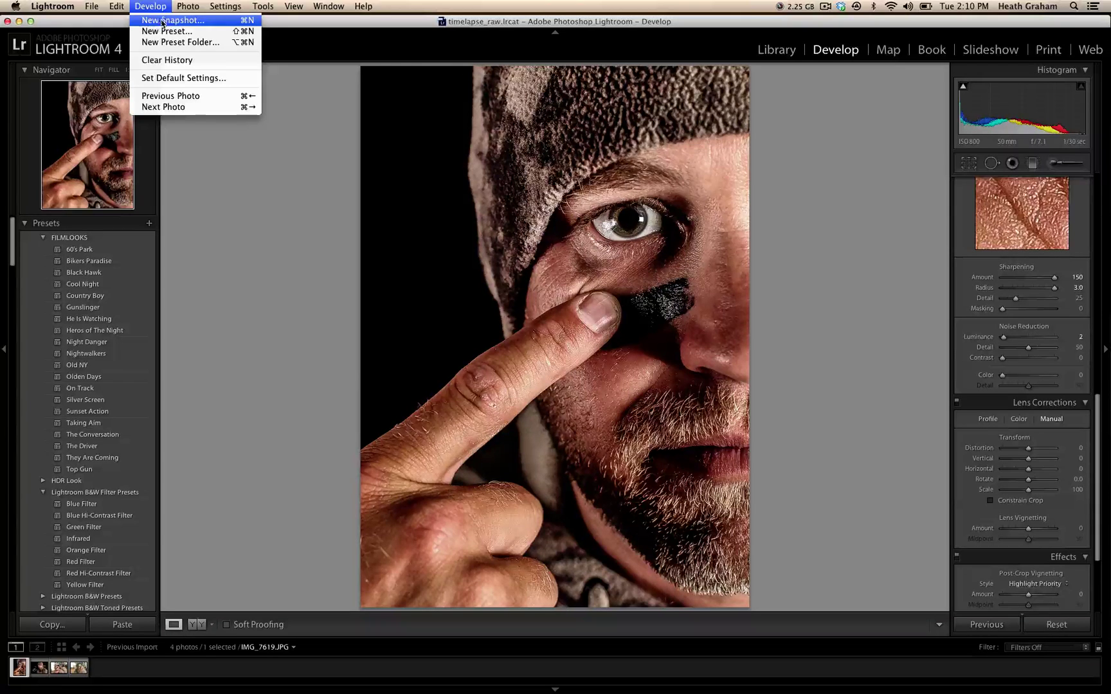
left_click(170, 32)
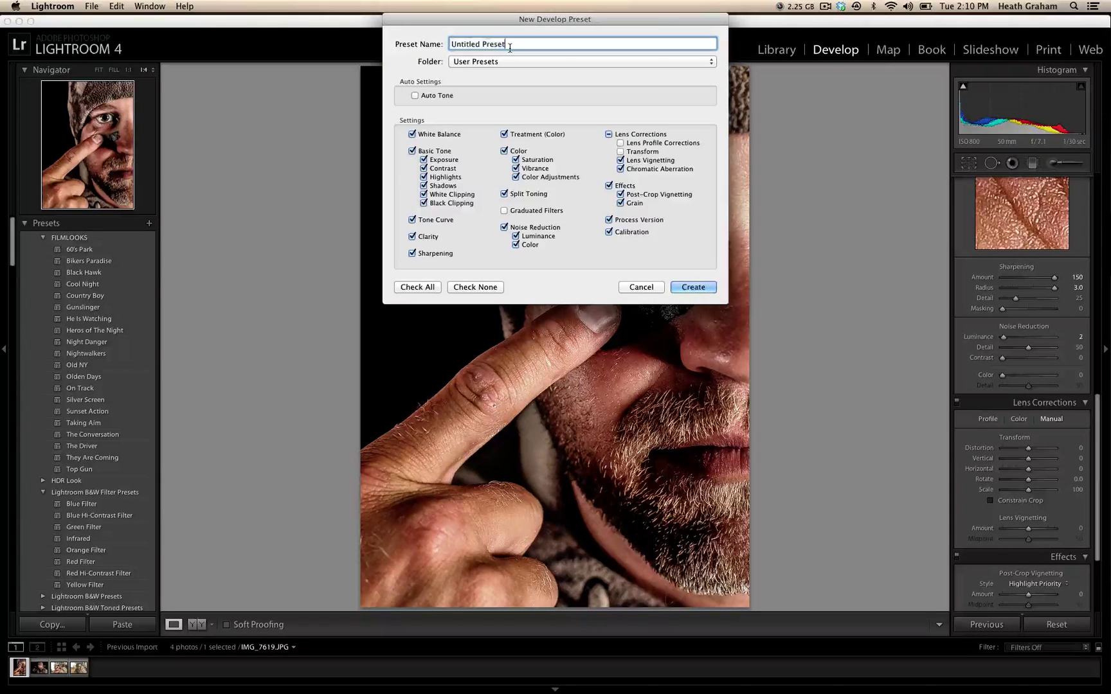
left_click(502, 45)
double_click(501, 45)
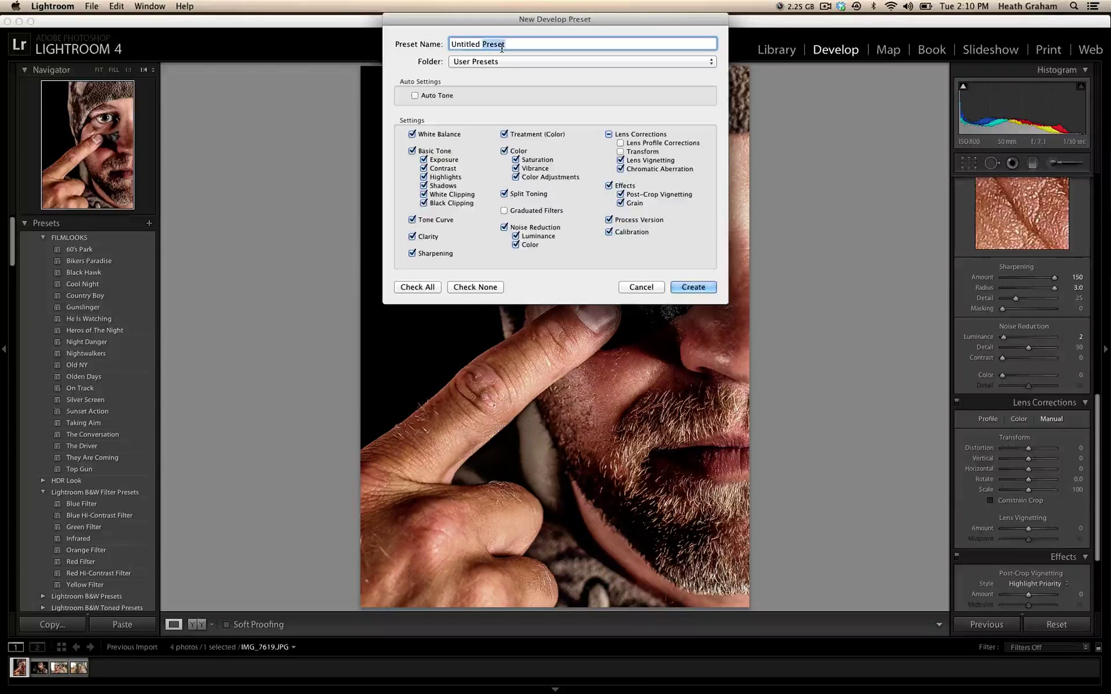
left_click(514, 43)
triple_click(514, 42)
type("GreatWhite")
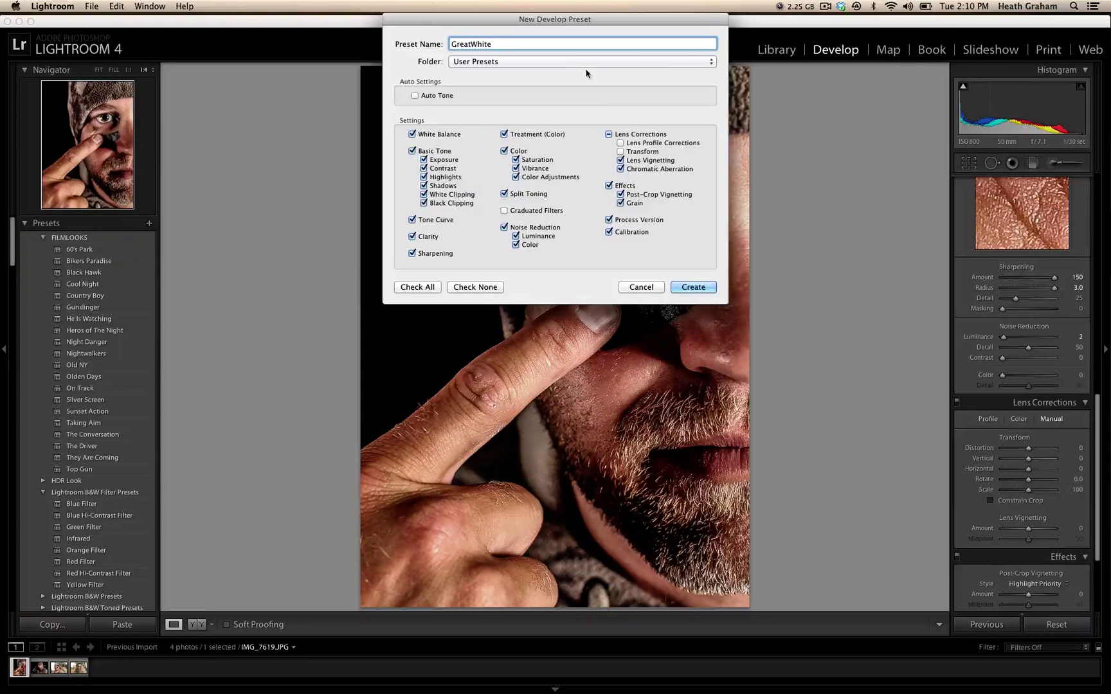
left_click(693, 287)
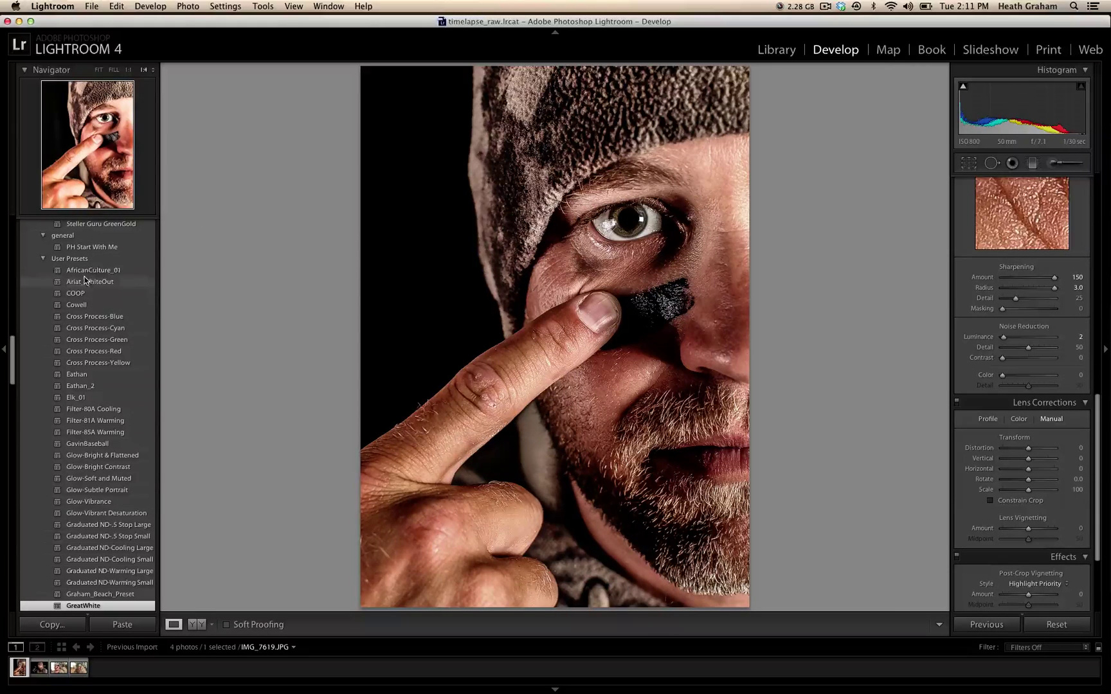
Apply the GreatWhite preset to IMG_7633.JPG, the photo of the man holding a bow against black.
scroll(87, 324, "down", 5)
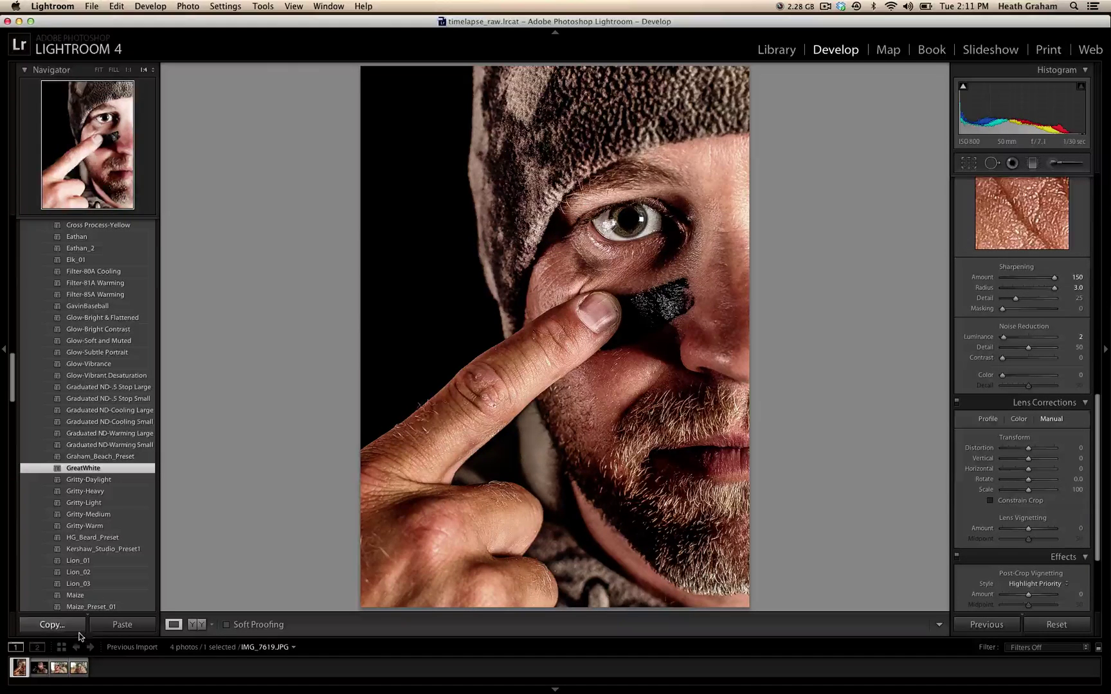
left_click(40, 669)
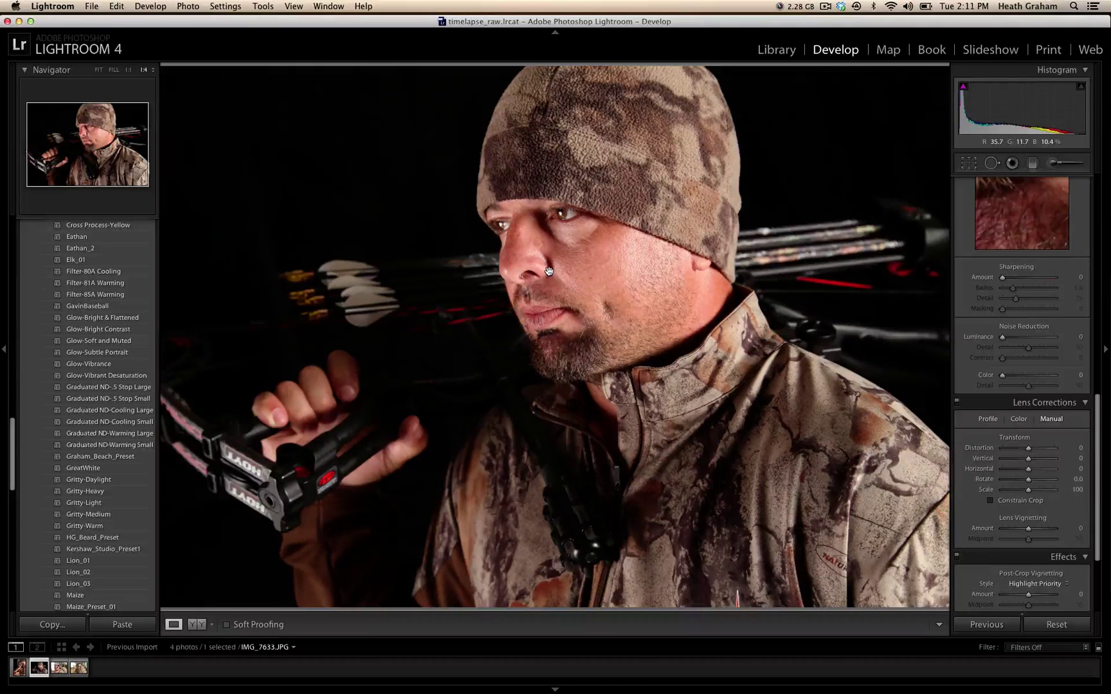
scroll(104, 457, "down", 10)
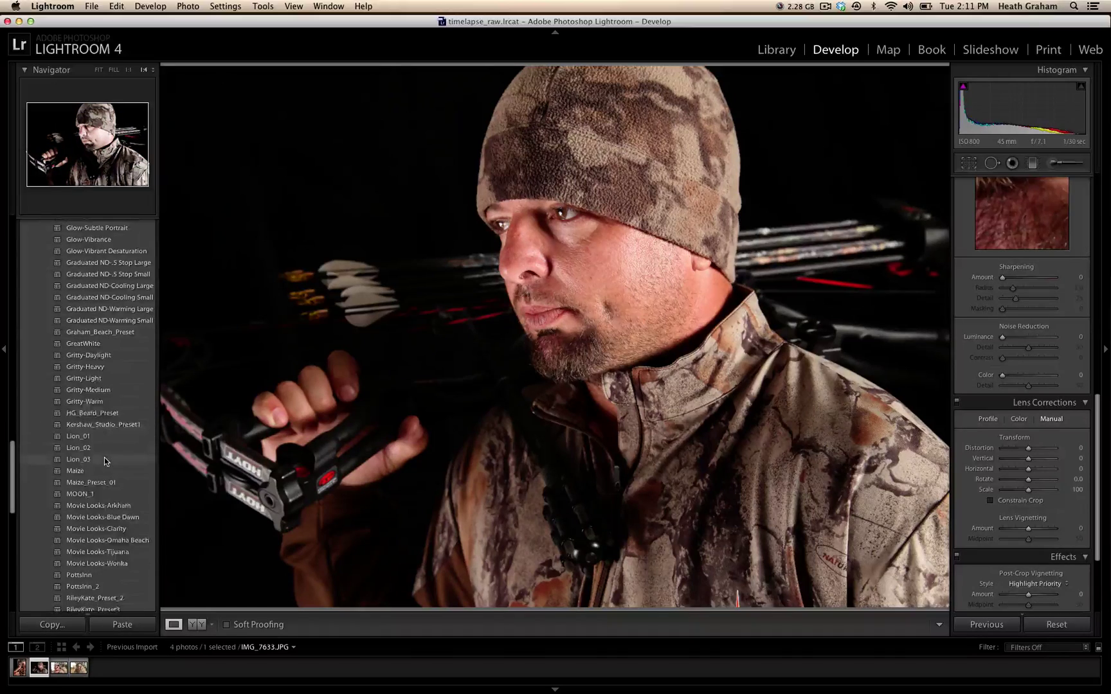
scroll(104, 460, "down", 3)
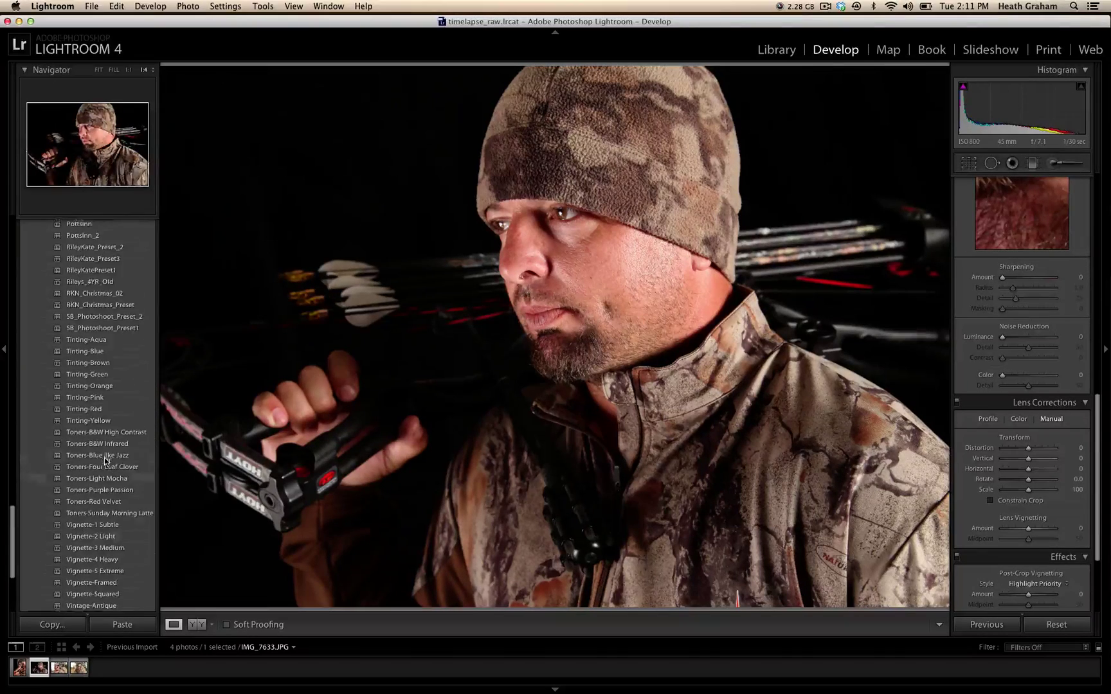
scroll(105, 461, "up", 6)
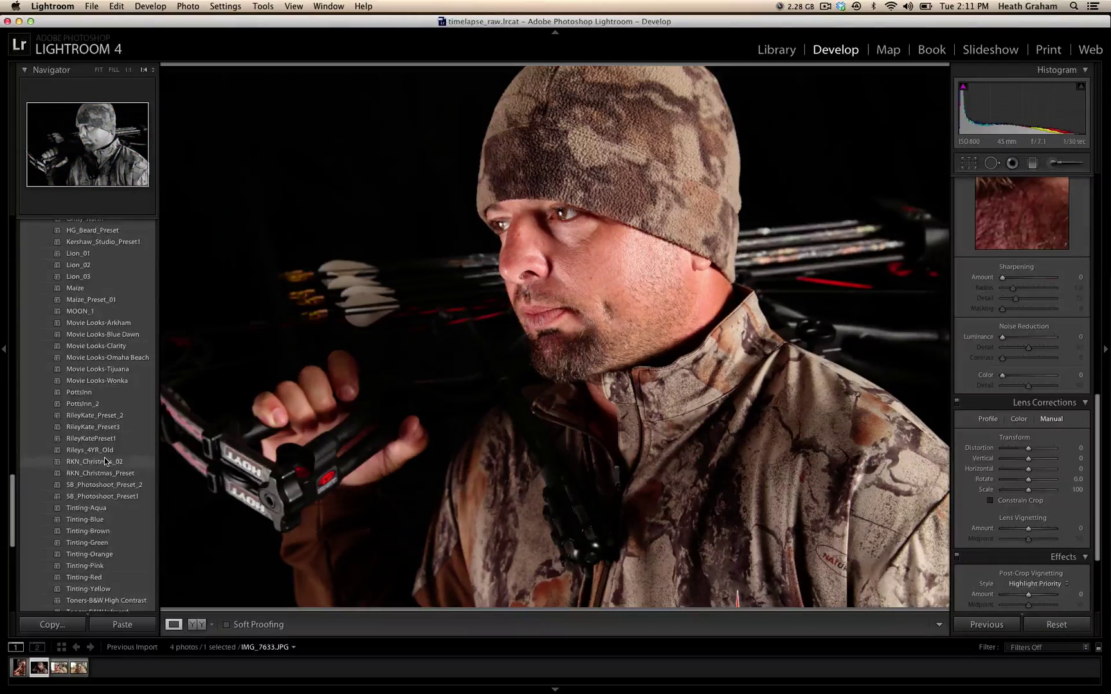
scroll(104, 457, "up", 2)
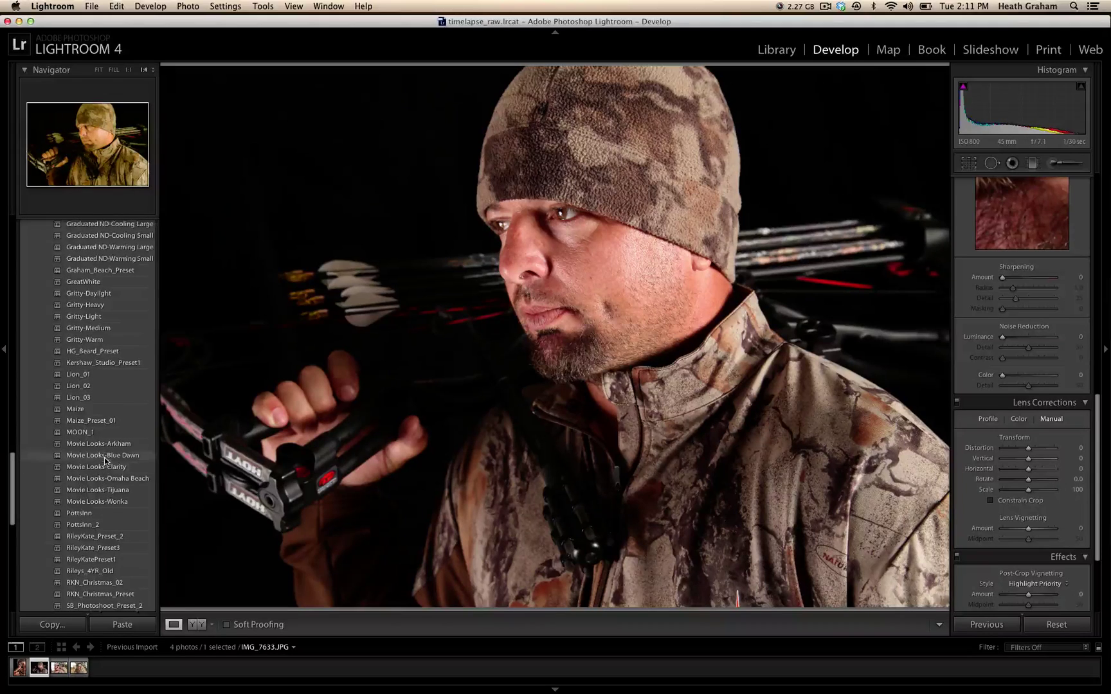
left_click(56, 283)
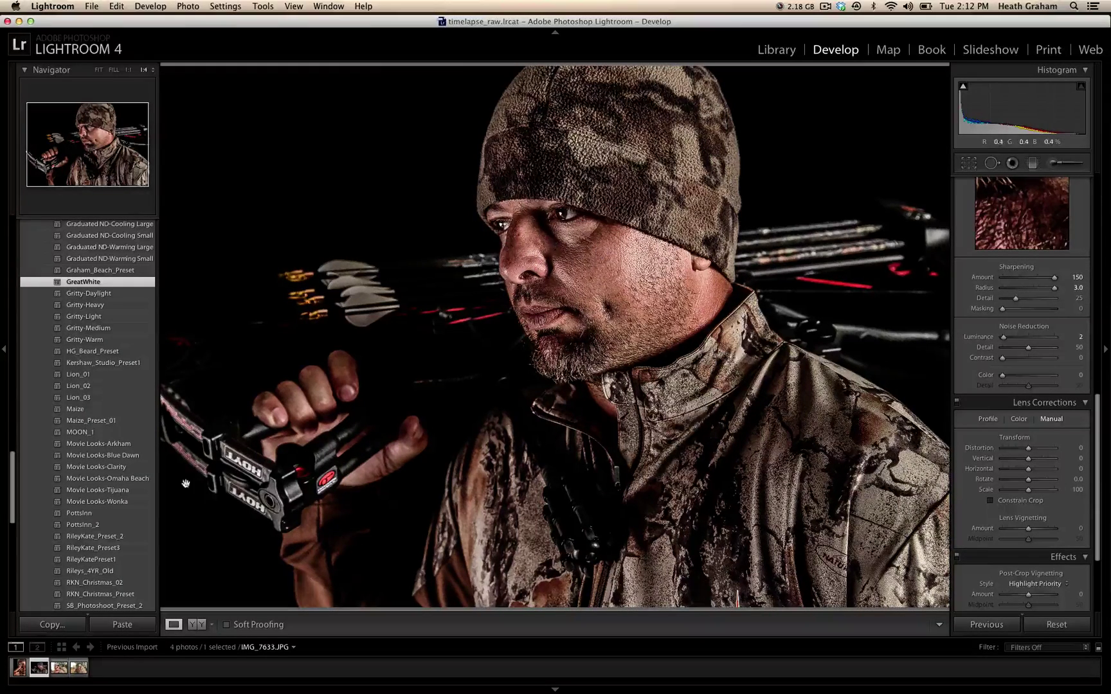
Apply the GreatWhite preset to IMG_7989.JPG and lower that photo's exposure to -1.15.
left_click(58, 670)
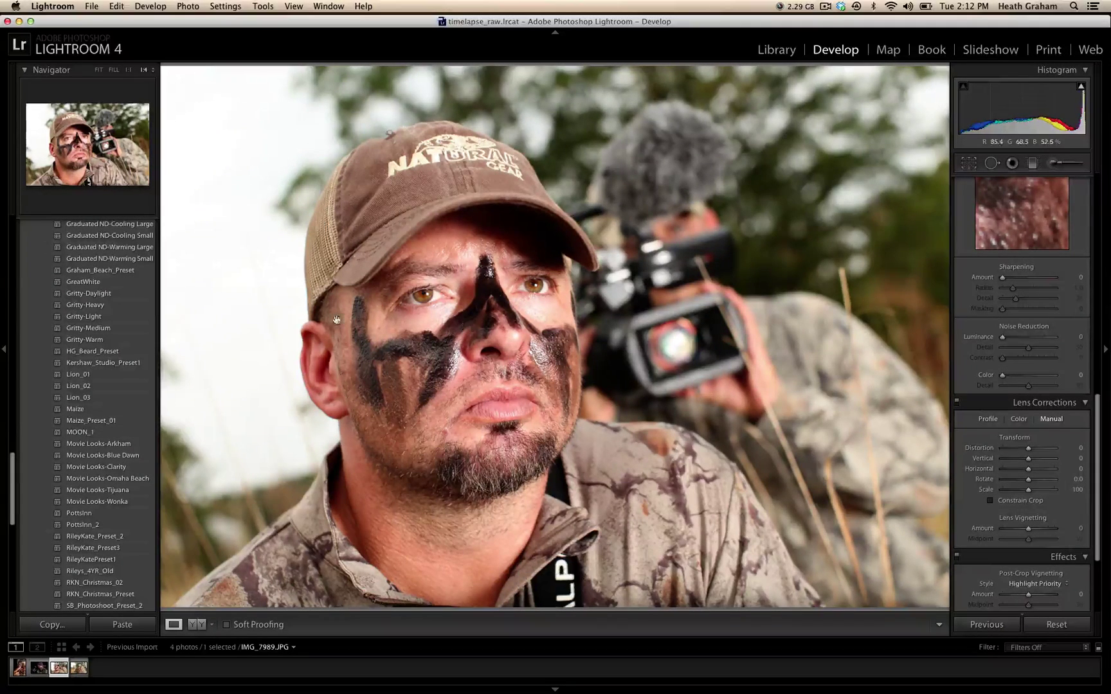
left_click(58, 281)
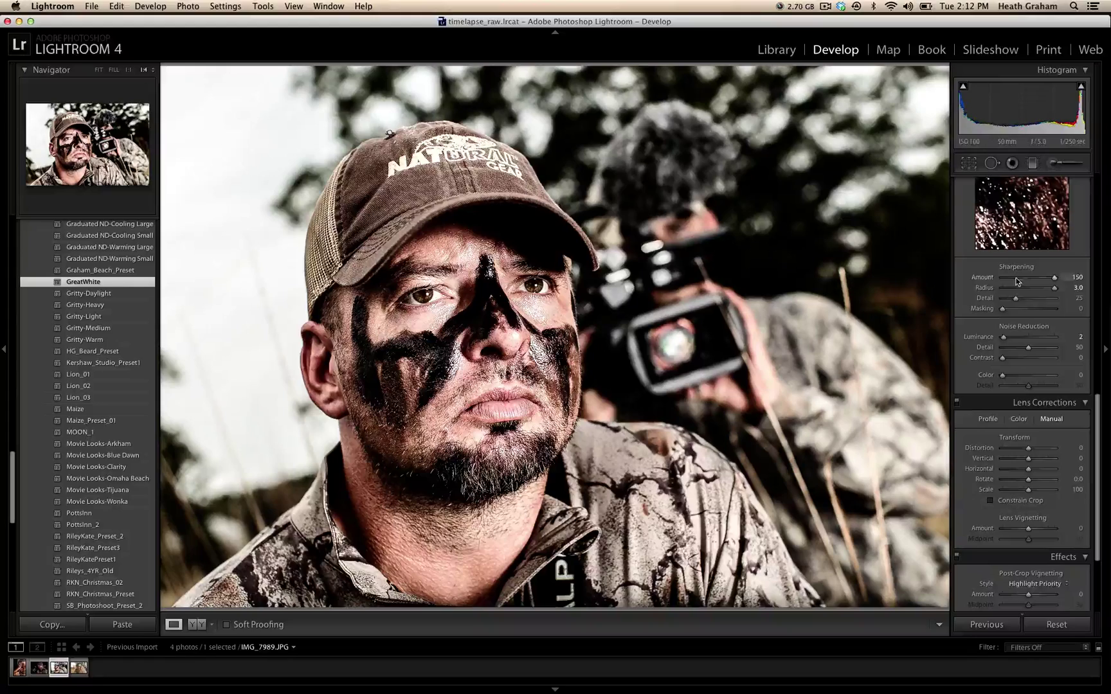
scroll(1027, 283, "up", 10)
scroll(1026, 283, "up", 6)
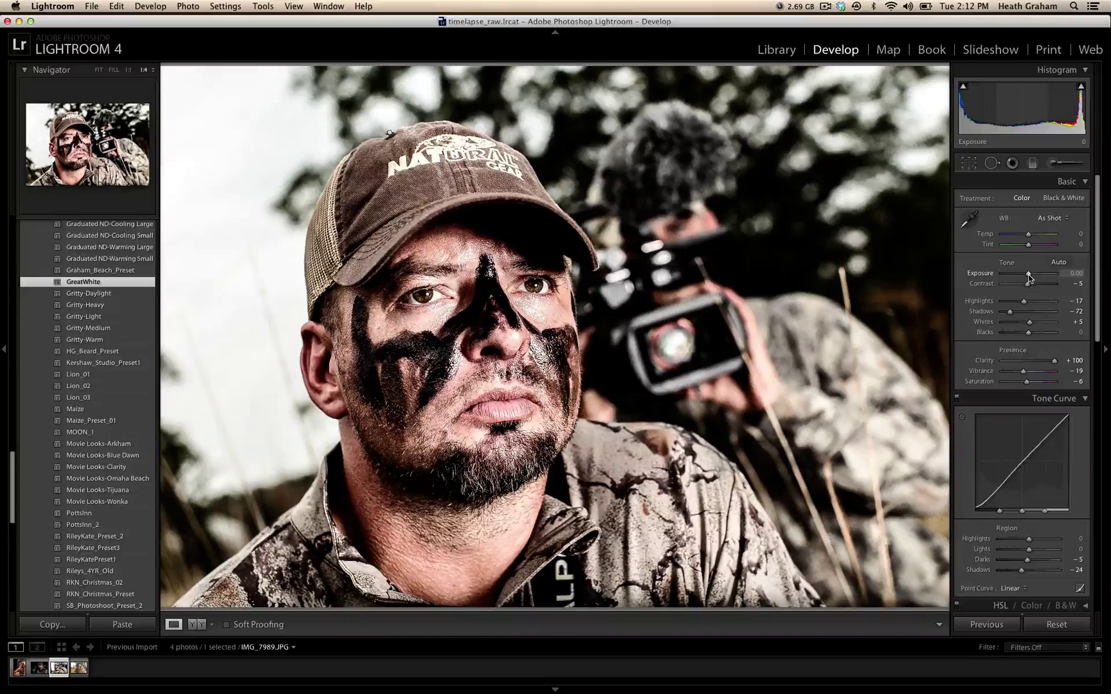
left_click_drag(1028, 273, 1022, 276)
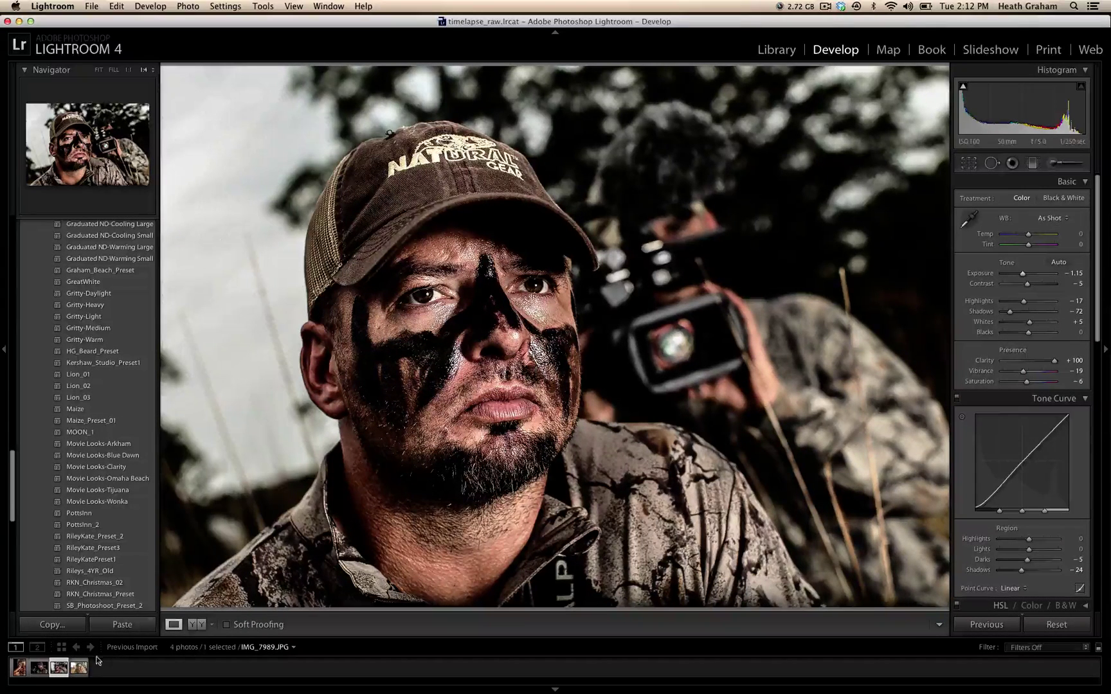
Apply the GreatWhite preset to IMG_8028.JPG and lower that photo's exposure to -1.00.
left_click(79, 667)
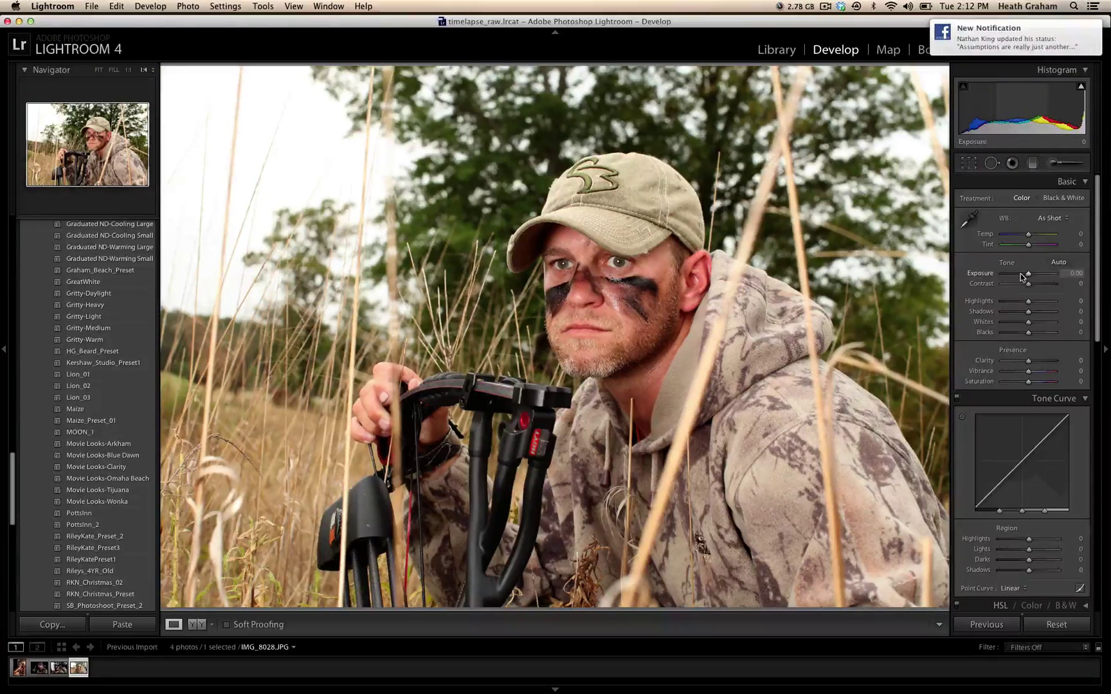
left_click(58, 286)
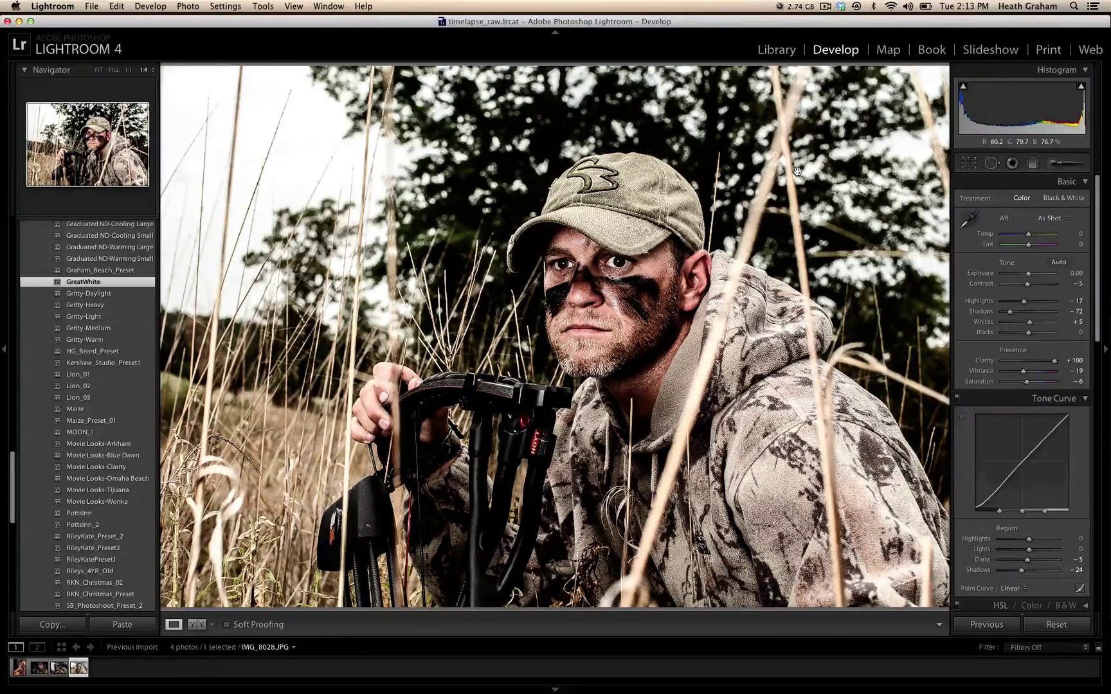
left_click_drag(1028, 273, 1022, 277)
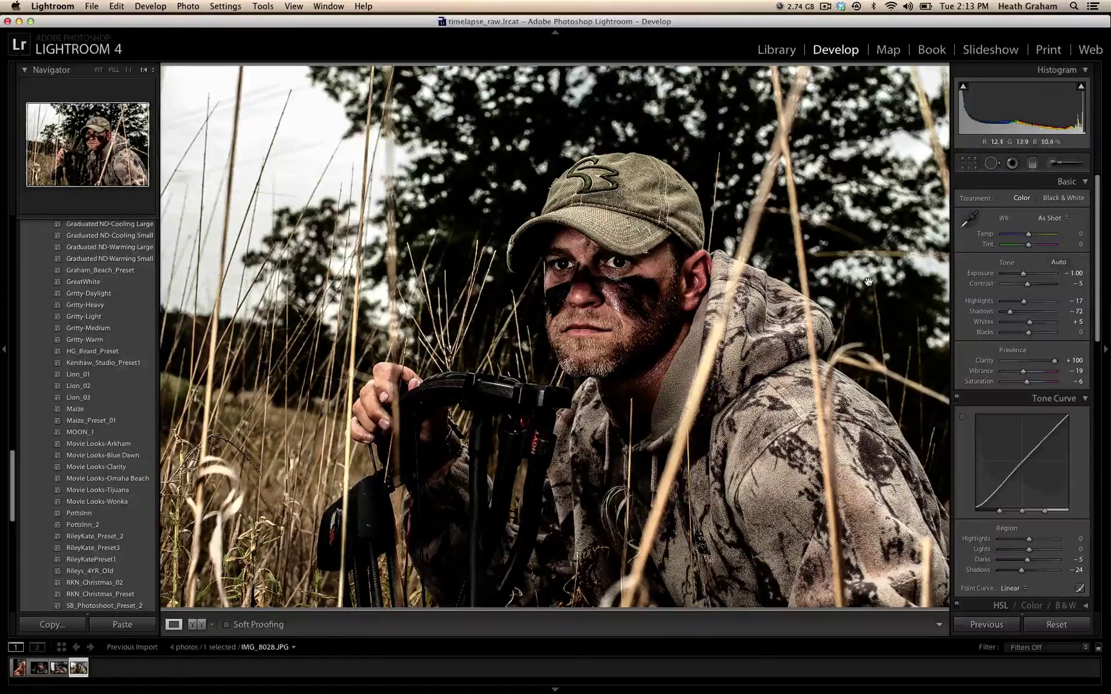
left_click(149, 6)
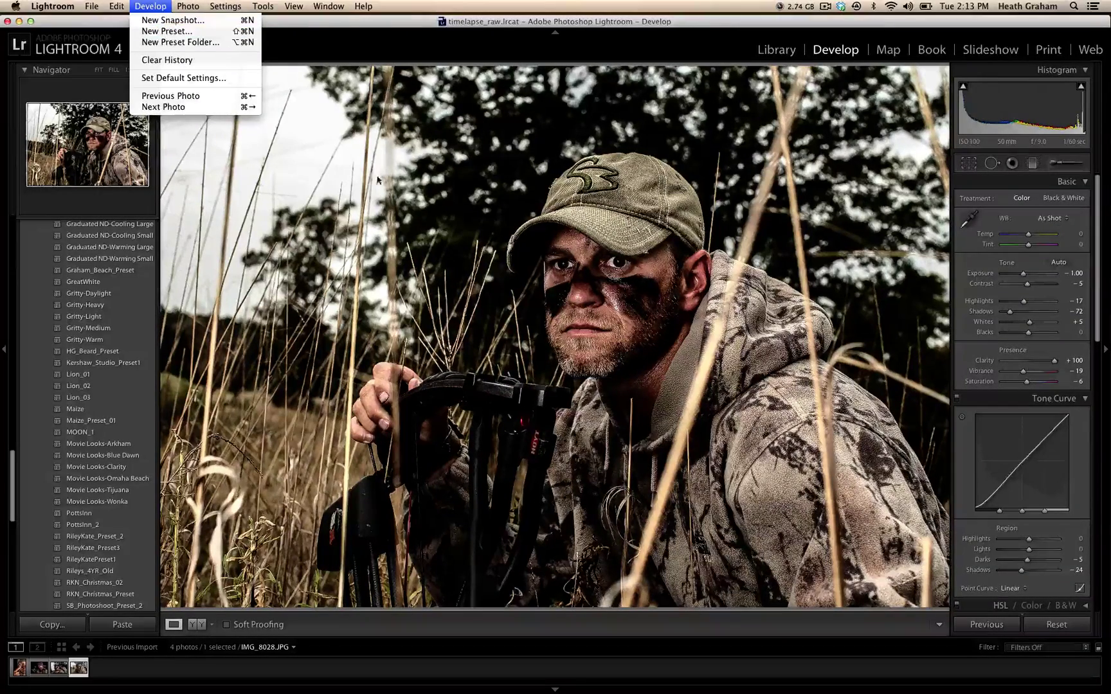
left_click(920, 329)
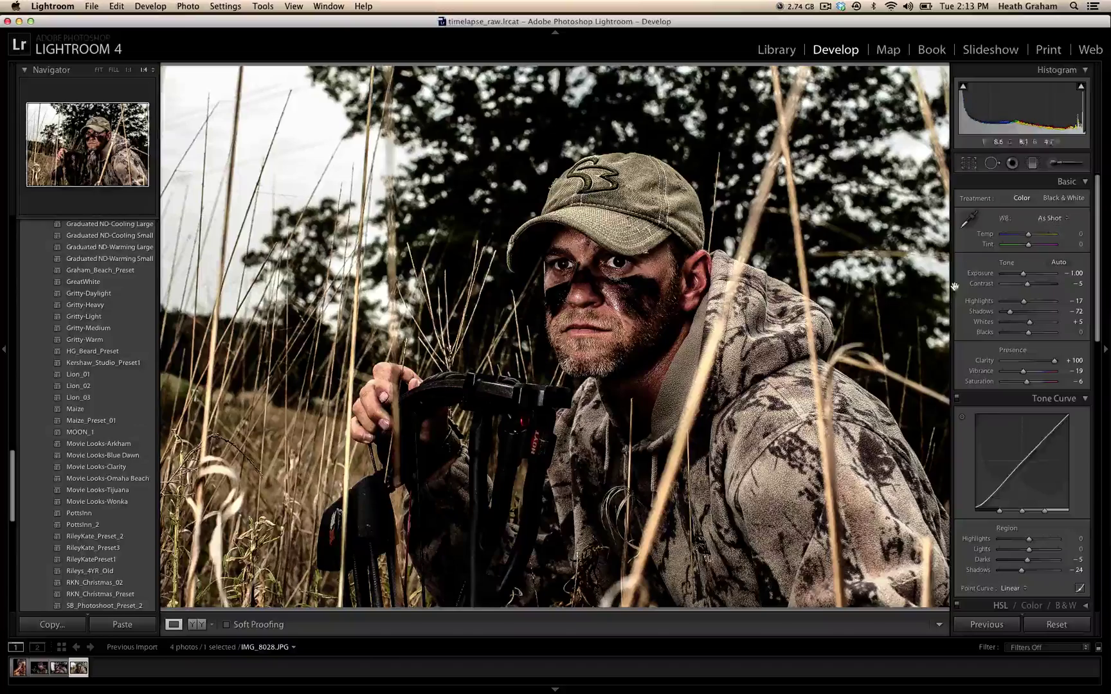